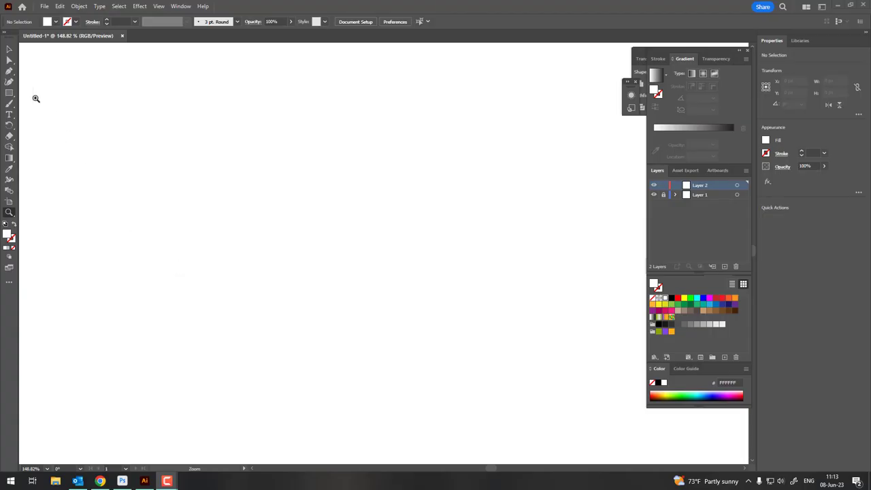
# Set the fill to yellow #F7CA0F and draw a tall body rectangle about 119 by 278 px.
pyautogui.click(9, 93)
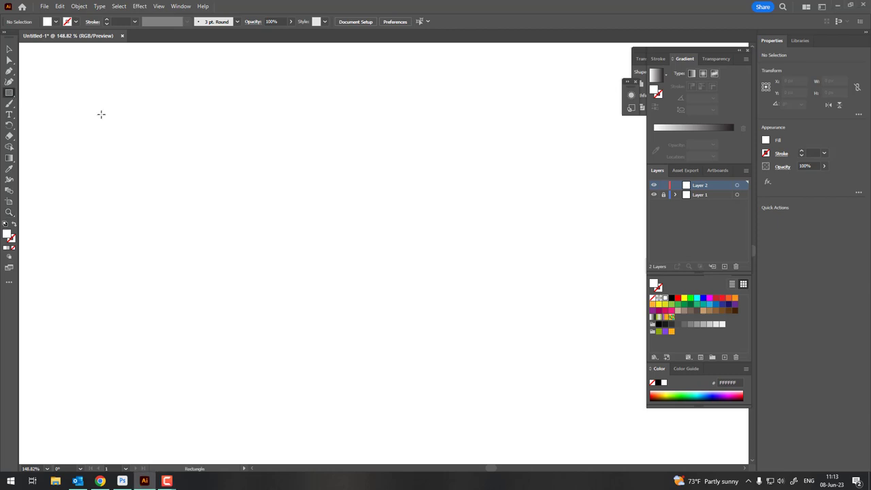
pyautogui.doubleClick(7, 234)
pyautogui.moveTo(714, 238); pyautogui.dragTo(713, 228)
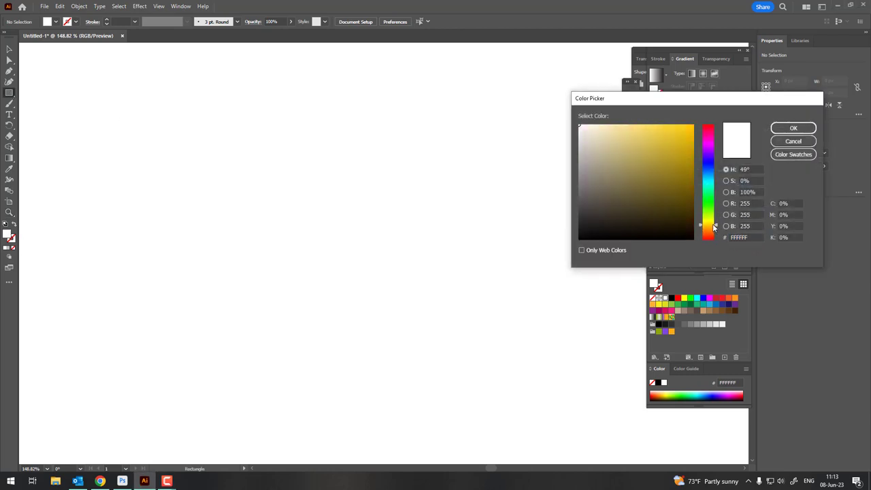
pyautogui.click(668, 127)
pyautogui.click(792, 128)
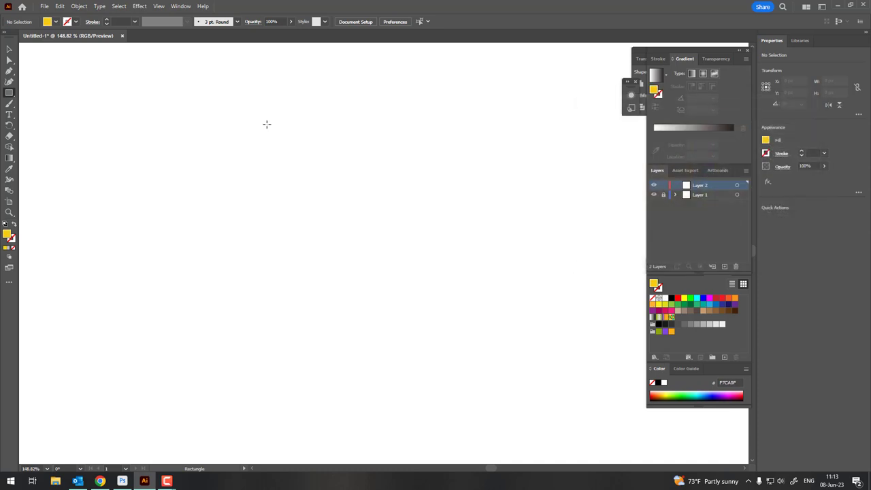
pyautogui.moveTo(255, 125)
pyautogui.mouseDown()
pyautogui.moveTo(336, 338)
pyautogui.moveTo(344, 331)
pyautogui.mouseUp()
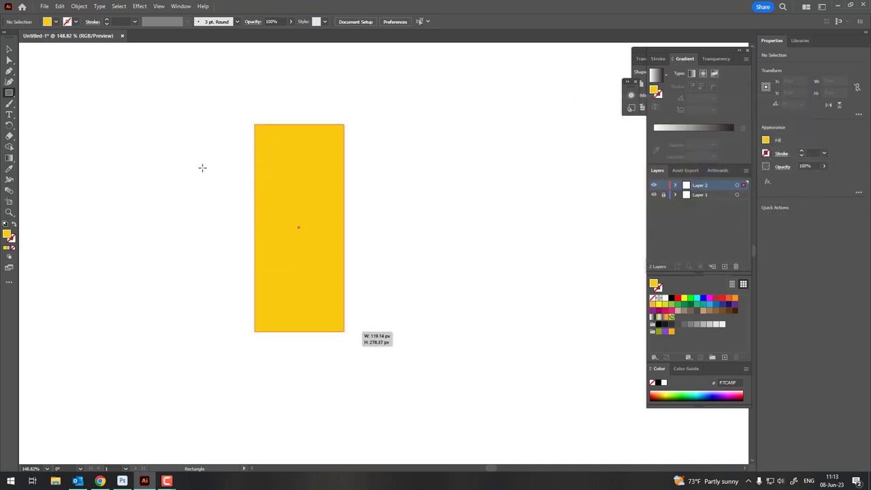
# Position the yellow body rectangle at X 1000 px and Y 1000 px.
pyautogui.click(393, 22)
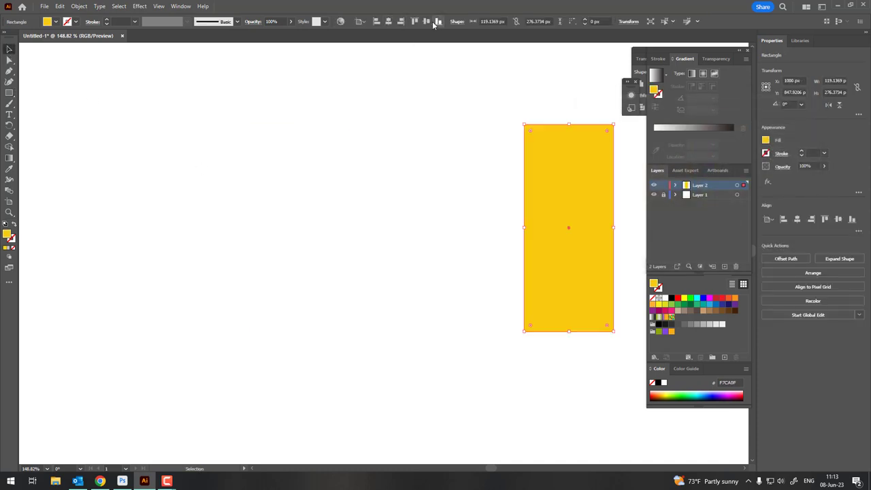
pyautogui.press('z')
pyautogui.moveTo(204, 278); pyautogui.dragTo(533, 219)
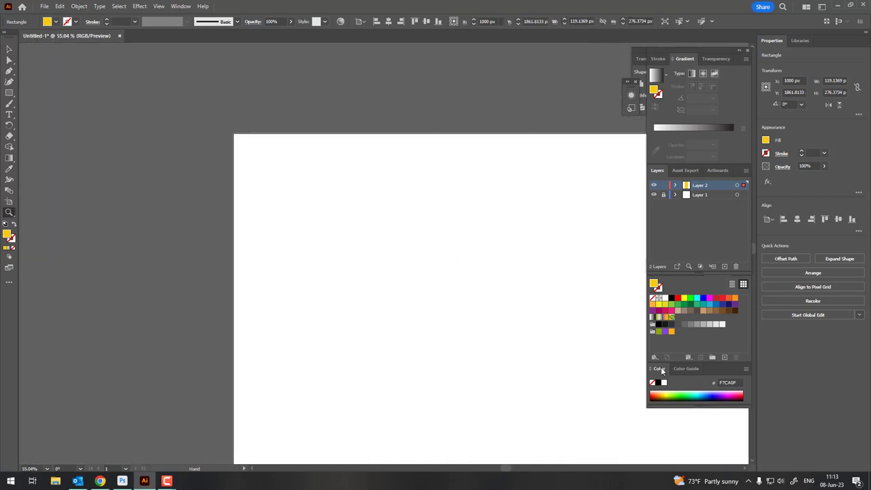
pyautogui.click(426, 21)
pyautogui.moveTo(395, 270); pyautogui.dragTo(464, 245)
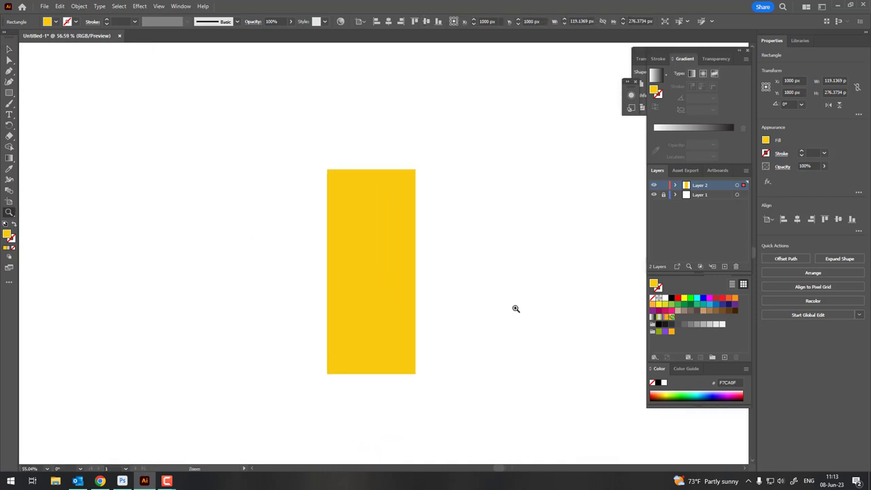
# Draw a smaller yellow cap rectangle above the body and centre it horizontally on the body.
pyautogui.click(9, 48)
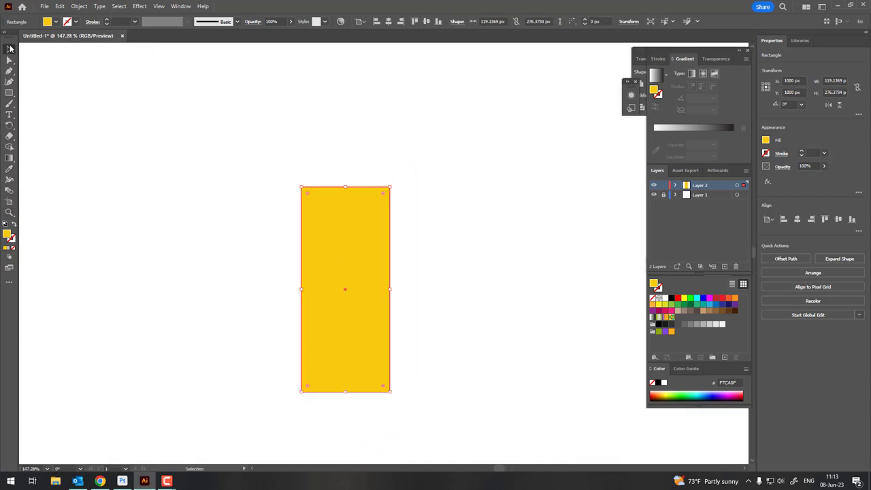
pyautogui.click(181, 195)
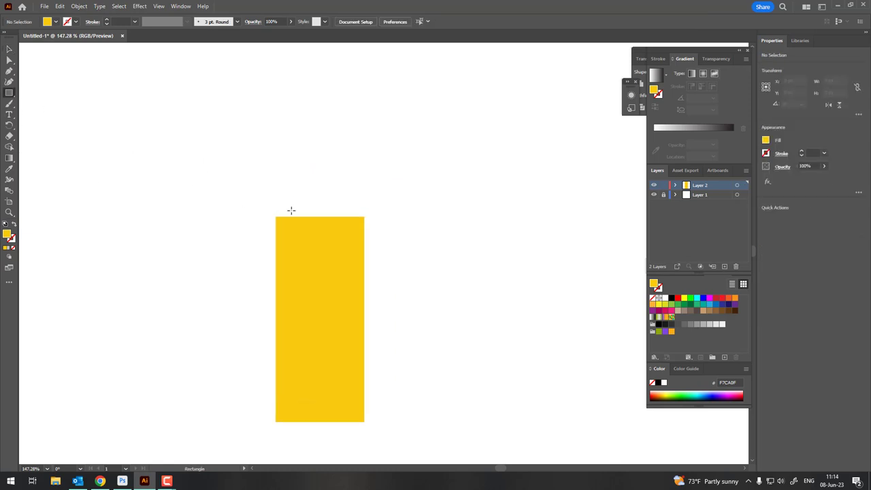
pyautogui.moveTo(282, 208); pyautogui.dragTo(357, 179)
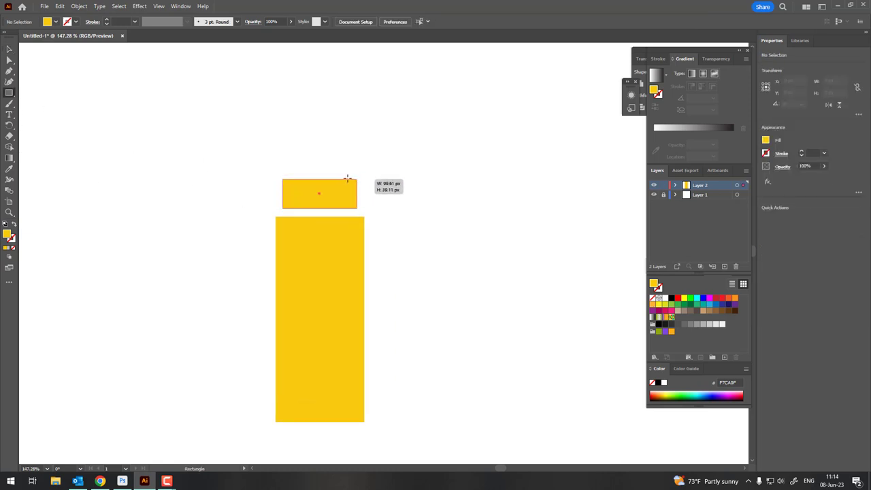
pyautogui.moveTo(397, 227); pyautogui.dragTo(188, 151)
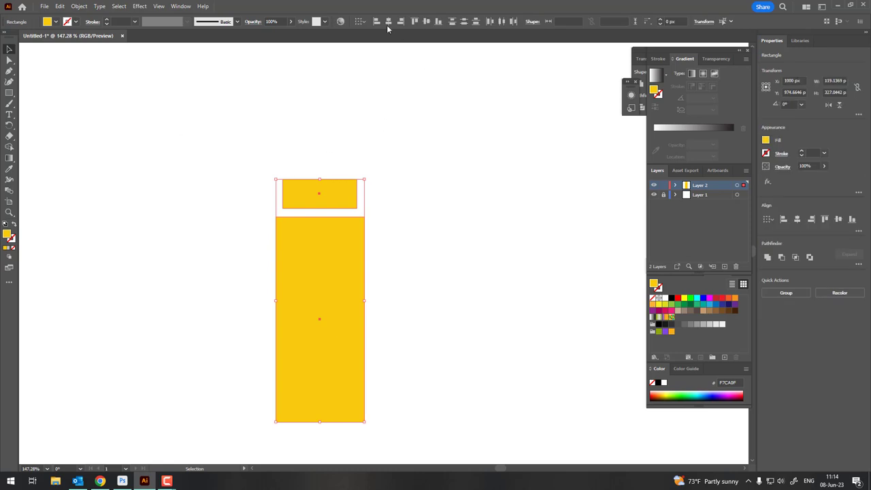
pyautogui.click(362, 21)
pyautogui.click(426, 167)
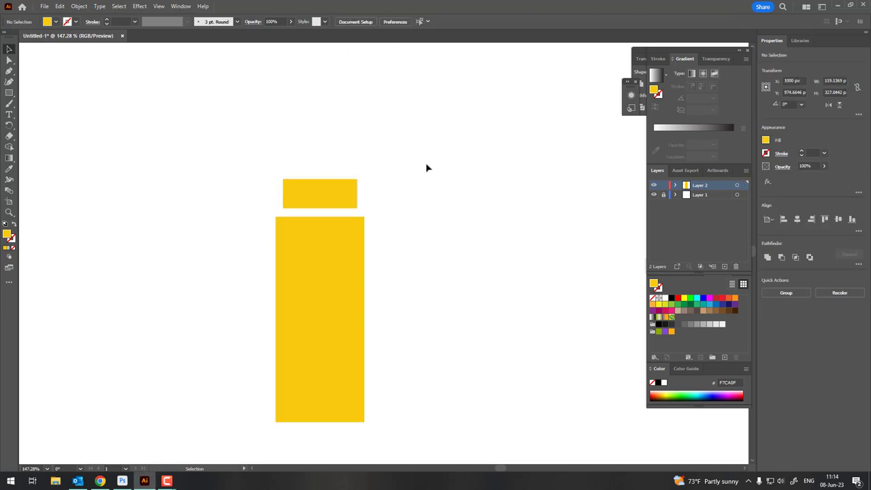
pyautogui.click(10, 92)
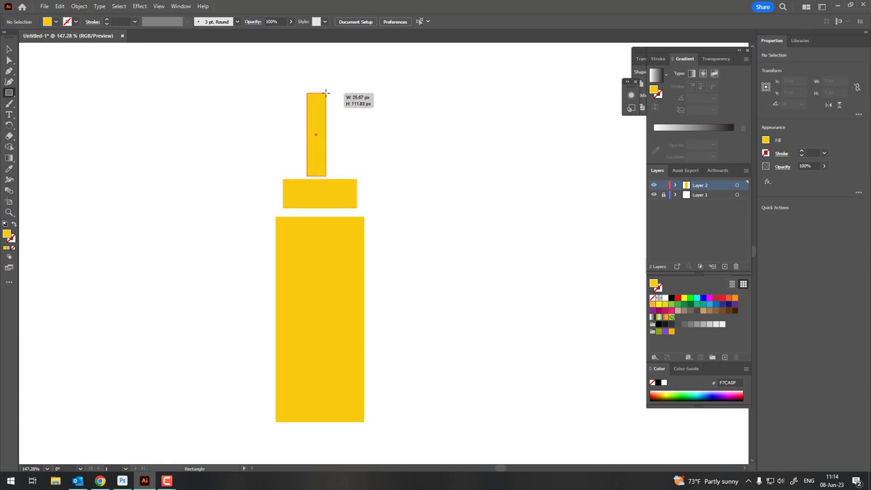
# Draw a thin rectangle centred above the cap and shorten it to about 67 px.
pyautogui.moveTo(340, 171); pyautogui.dragTo(325, 92)
pyautogui.press('v')
pyautogui.moveTo(212, 139); pyautogui.dragTo(389, 331)
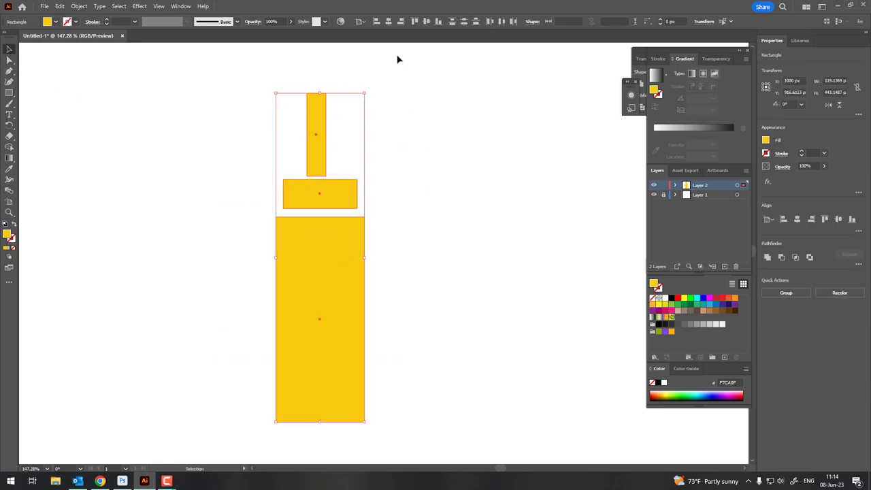
pyautogui.click(389, 21)
pyautogui.click(363, 85)
pyautogui.click(327, 116)
pyautogui.moveTo(329, 92); pyautogui.dragTo(334, 153)
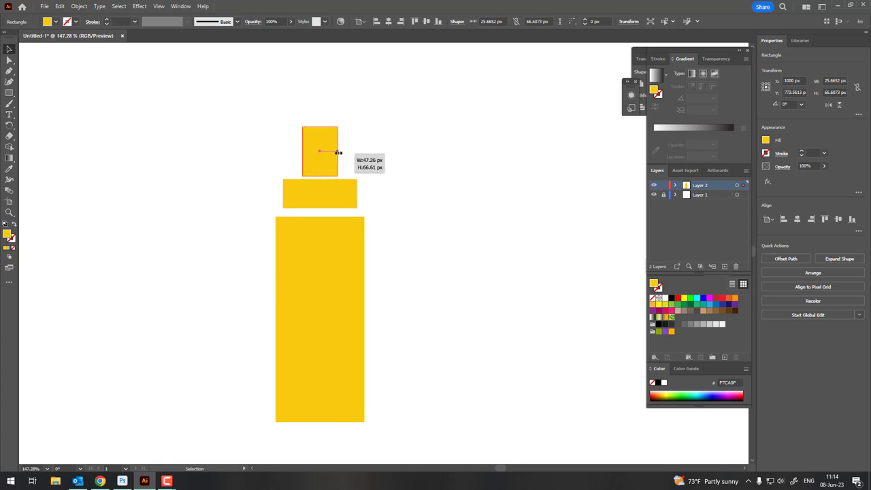
# Pinch the thin rectangle's top corners inward into a tapered nozzle with Free Transform.
pyautogui.press('e')
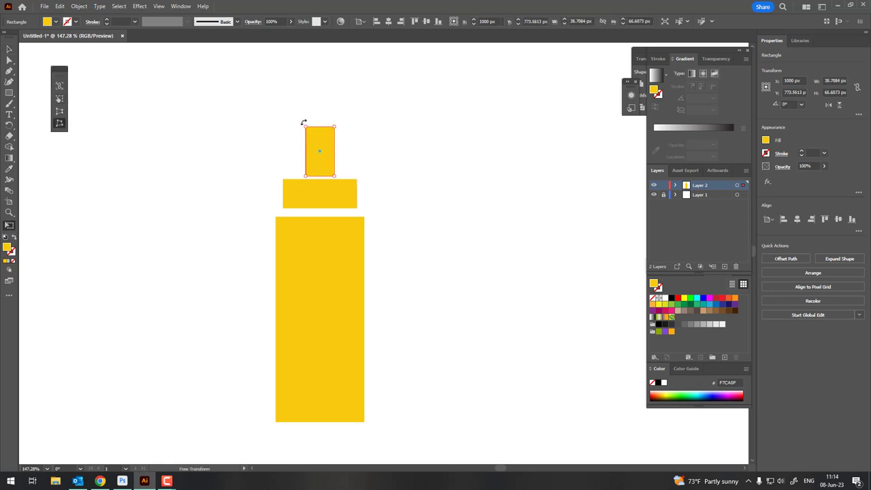
pyautogui.moveTo(306, 127); pyautogui.dragTo(360, 155)
pyautogui.click(90, 72)
pyautogui.press('z')
pyautogui.press('v')
# Nudge the nozzle and cap to even out the small gaps between nozzle, cap and body.
pyautogui.moveTo(333, 197); pyautogui.dragTo(331, 186)
pyautogui.press('z')
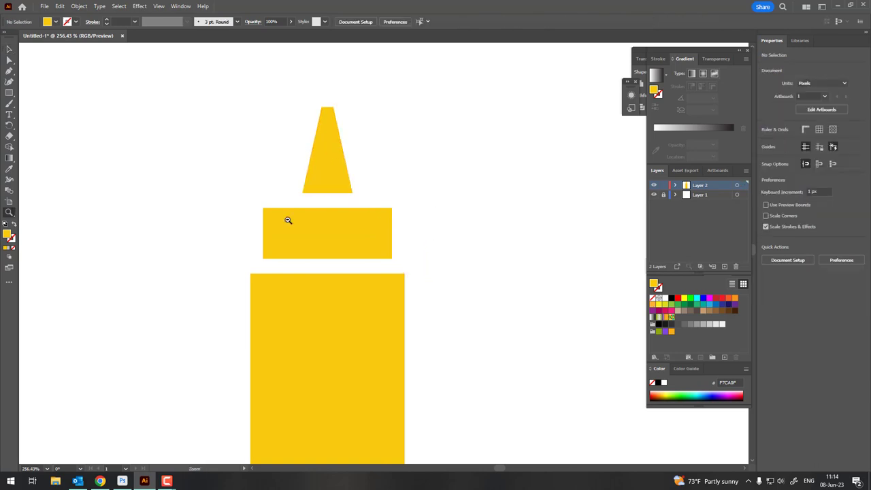
pyautogui.moveTo(288, 220)
pyautogui.mouseDown()
pyautogui.moveTo(229, 190)
pyautogui.moveTo(443, 245)
pyautogui.mouseUp()
pyautogui.press('v')
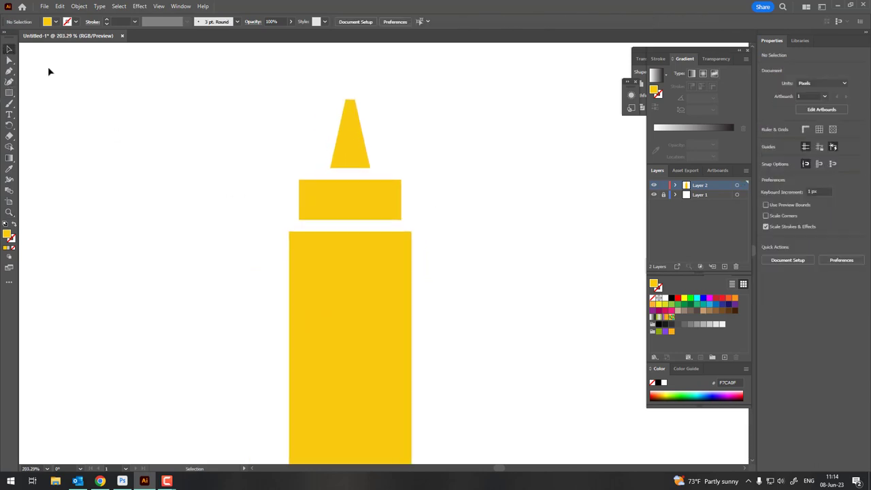
pyautogui.moveTo(415, 197); pyautogui.dragTo(299, 140)
pyautogui.moveTo(377, 196)
pyautogui.mouseDown()
pyautogui.moveTo(378, 205)
pyautogui.moveTo(383, 197)
pyautogui.mouseUp()
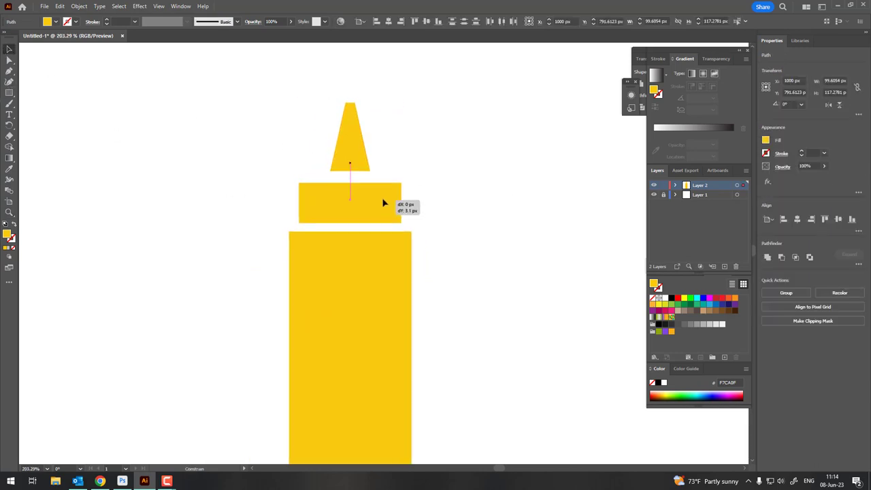
# Even the nozzle gap and round the nozzle's tip.
pyautogui.click(370, 150)
pyautogui.moveTo(361, 148); pyautogui.dragTo(378, 156)
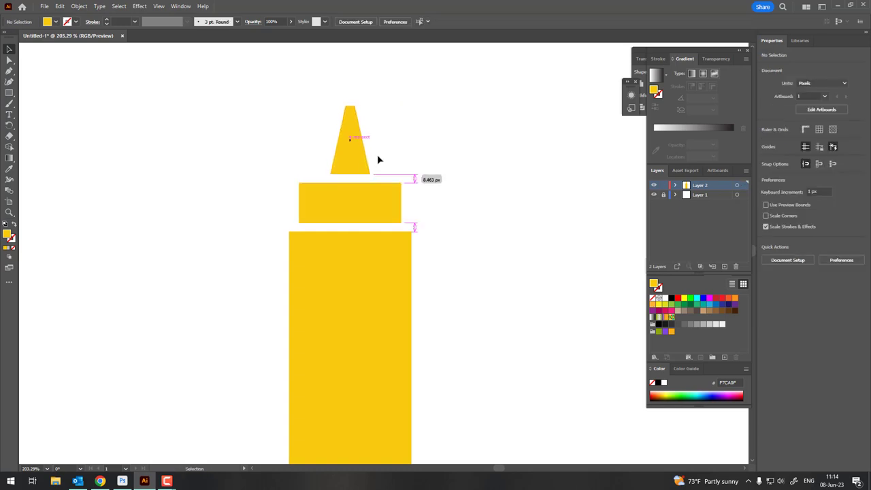
pyautogui.press('z')
pyautogui.moveTo(370, 213)
pyautogui.mouseDown()
pyautogui.moveTo(243, 188)
pyautogui.moveTo(380, 204)
pyautogui.mouseUp()
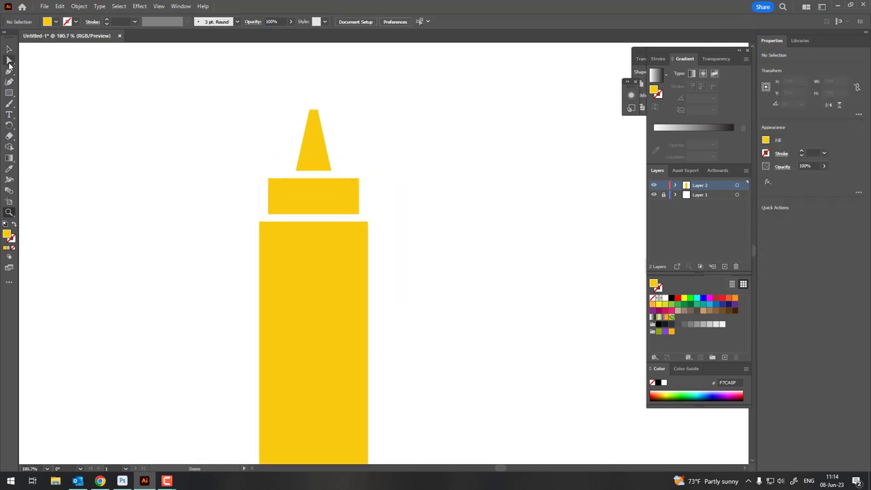
pyautogui.moveTo(365, 85); pyautogui.dragTo(365, 86)
pyautogui.moveTo(314, 119); pyautogui.dragTo(320, 145)
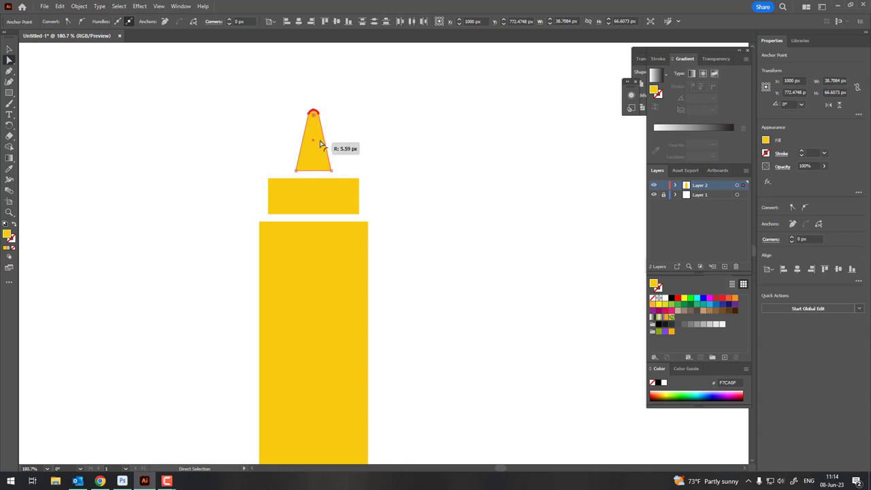
# Round the cap's top corners.
pyautogui.moveTo(228, 181); pyautogui.dragTo(256, 191)
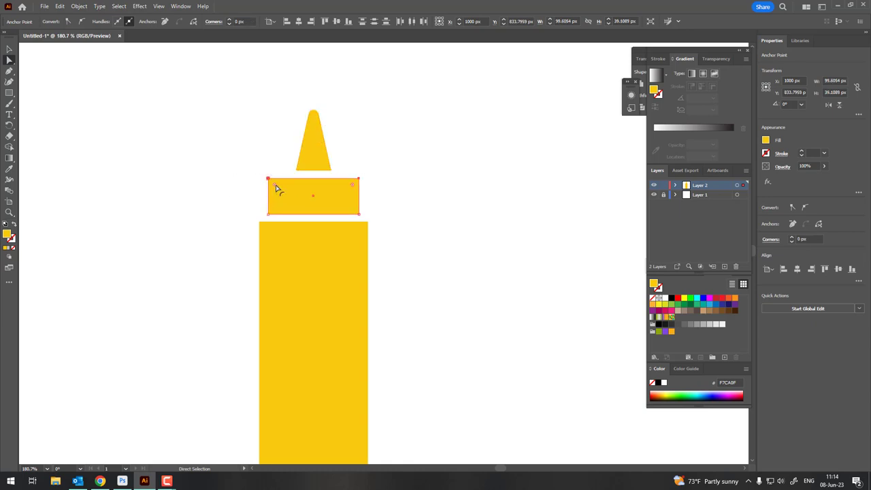
pyautogui.click(427, 274)
pyautogui.scroll(-3, 408, 225)
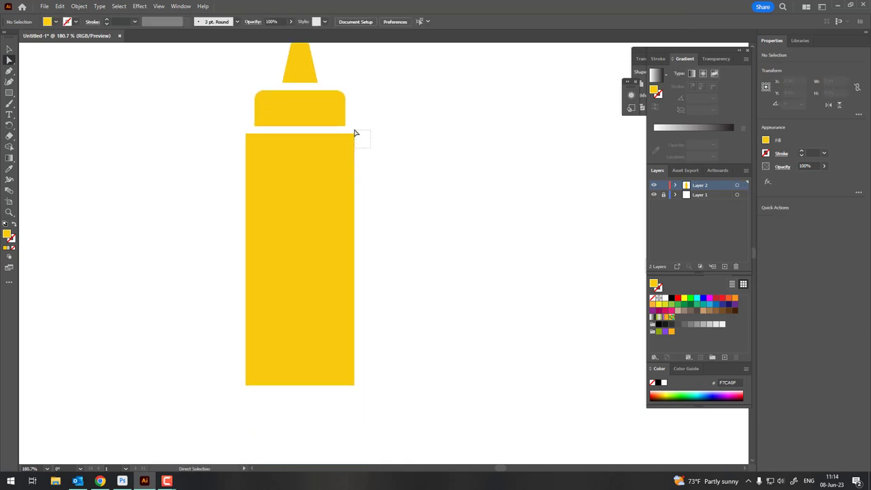
pyautogui.moveTo(354, 130); pyautogui.dragTo(247, 138)
# Round all four corners of the yellow bottle body.
pyautogui.click(254, 155)
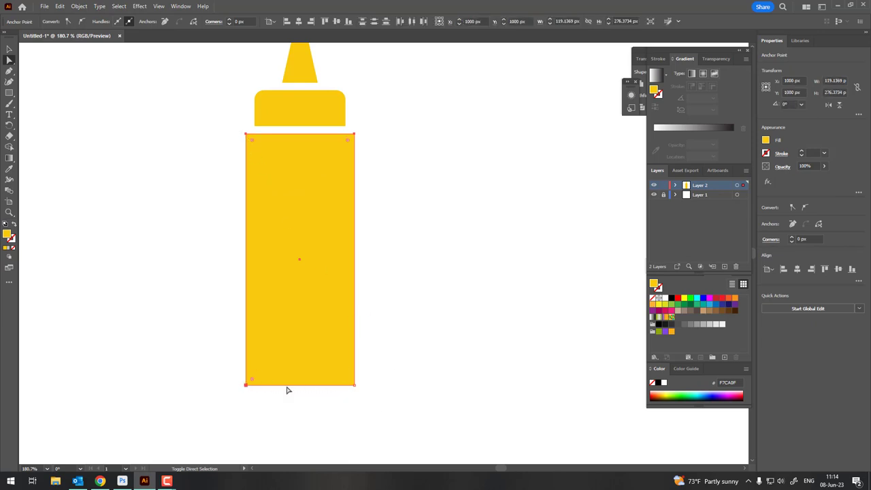
pyautogui.moveTo(342, 373); pyautogui.dragTo(253, 379)
pyautogui.hotkey('ctrl', 'shift', 'a')
pyautogui.press('z')
pyautogui.moveTo(443, 346); pyautogui.dragTo(338, 161)
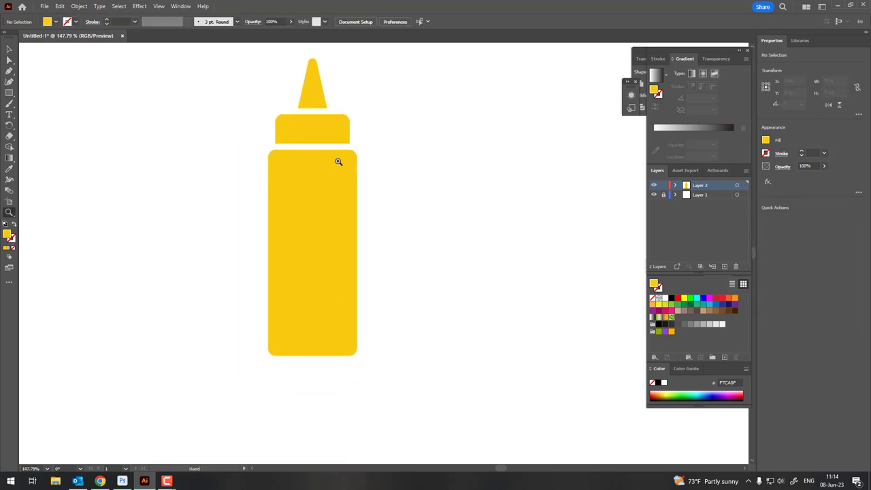
pyautogui.click(338, 162)
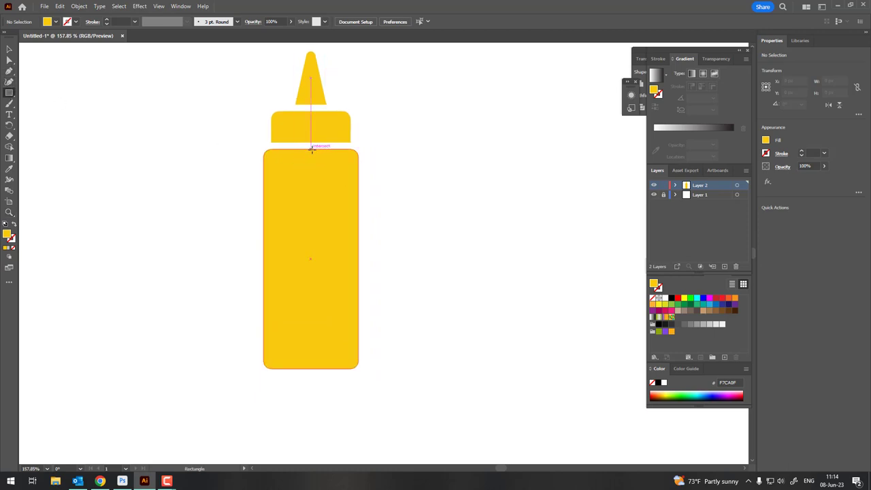
# Draw a narrow stripe down the body's middle filled with darker orange #F49711.
pyautogui.moveTo(310, 149); pyautogui.dragTo(345, 368)
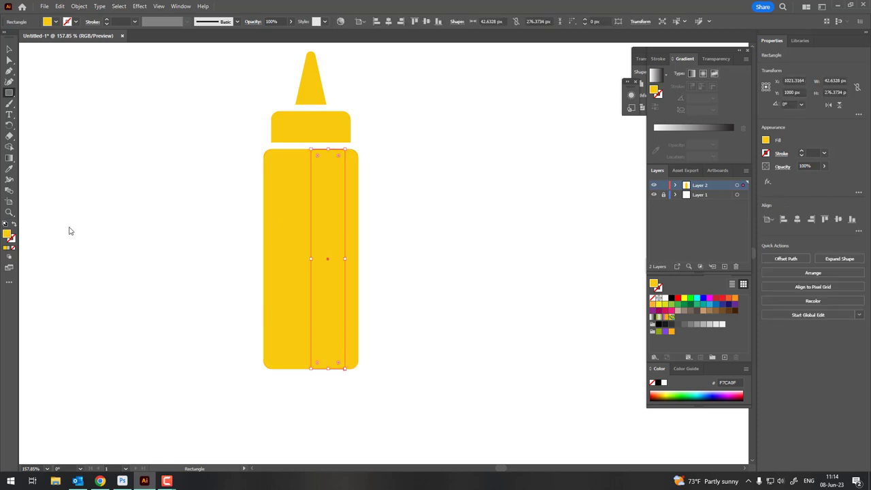
pyautogui.doubleClick(7, 234)
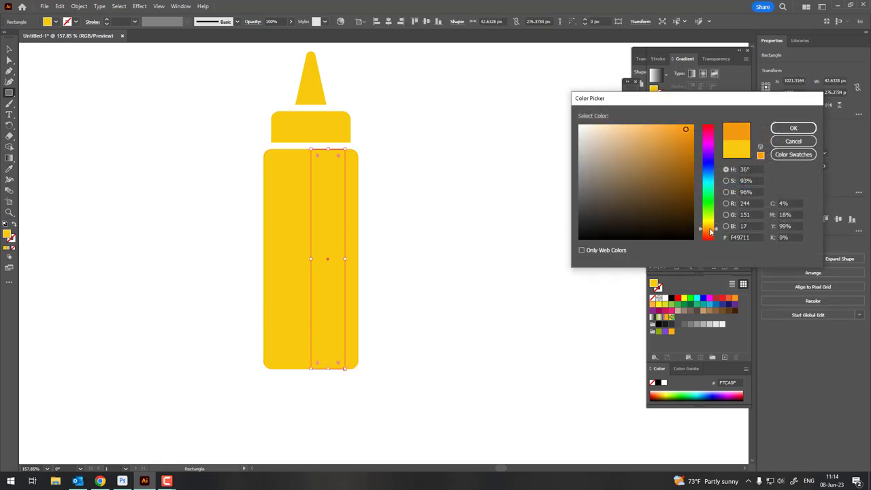
pyautogui.moveTo(711, 225); pyautogui.dragTo(712, 233)
pyautogui.click(793, 128)
# Round the orange stripe's bottom-right corner.
pyautogui.press('z')
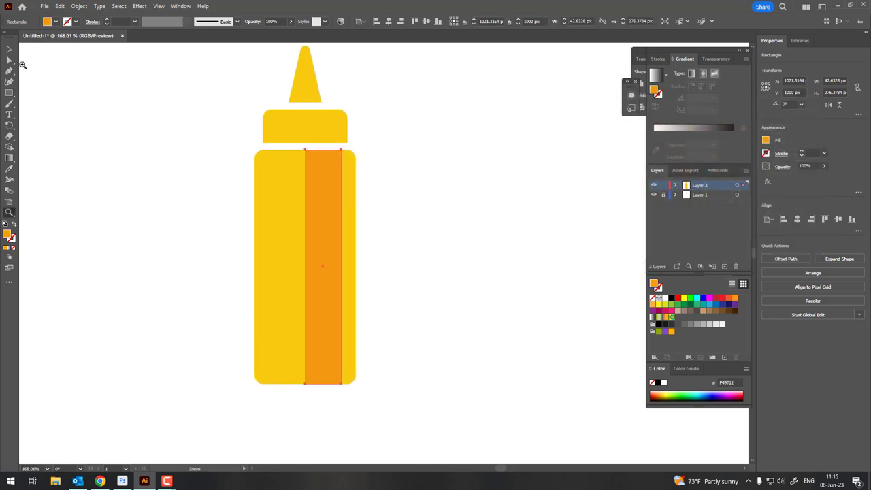
pyautogui.click(9, 62)
pyautogui.click(341, 146)
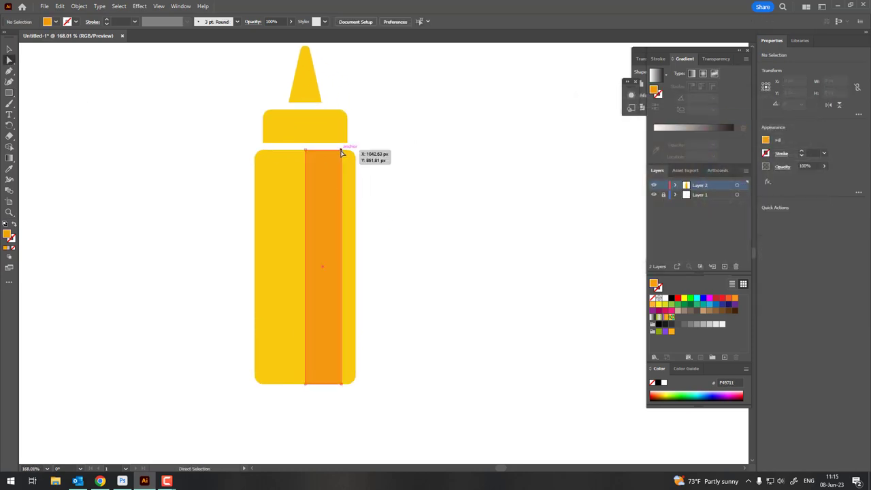
pyautogui.click(341, 149)
pyautogui.click(335, 380)
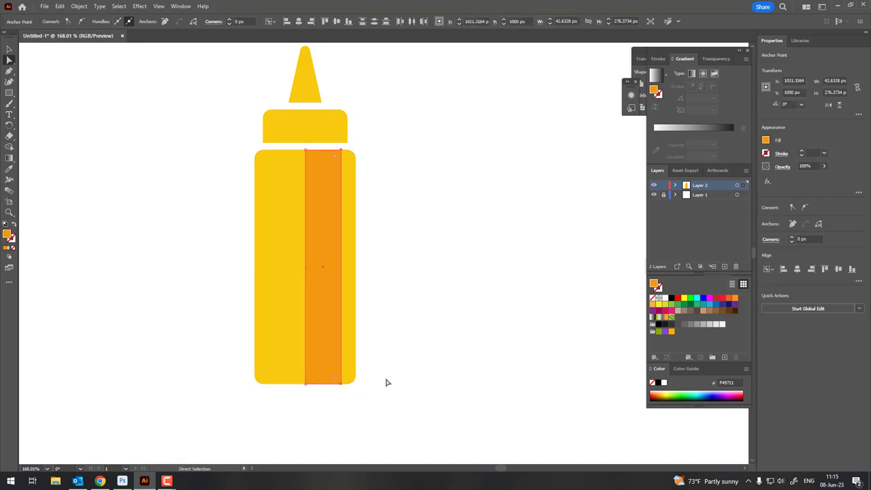
pyautogui.click(339, 383)
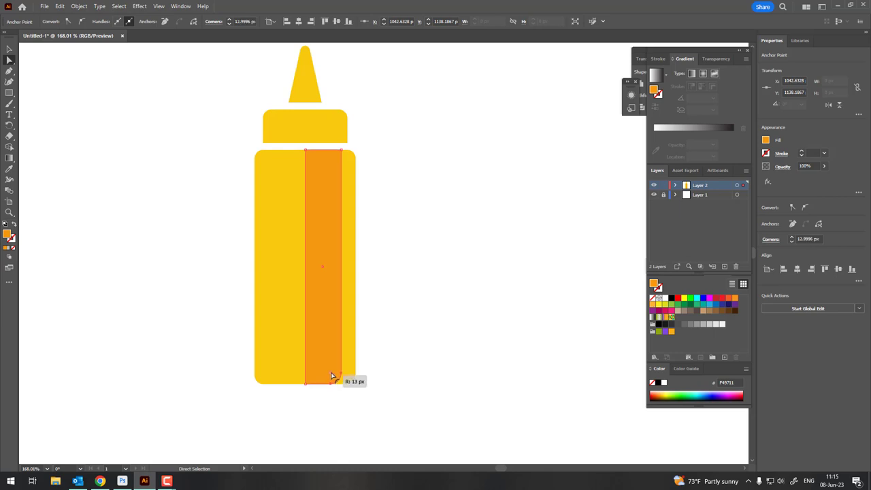
pyautogui.moveTo(331, 375); pyautogui.dragTo(332, 377)
pyautogui.click(375, 388)
pyautogui.press('z')
pyautogui.moveTo(361, 402); pyautogui.dragTo(395, 350)
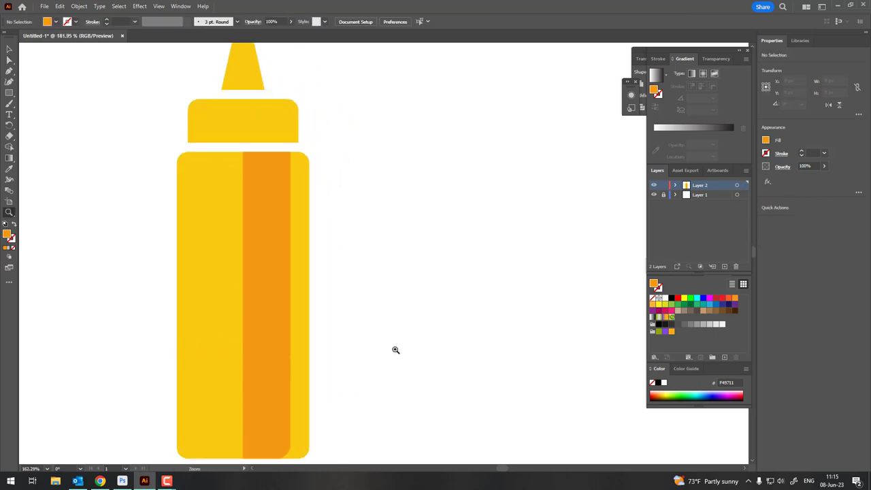
pyautogui.press('z')
pyautogui.click(355, 180)
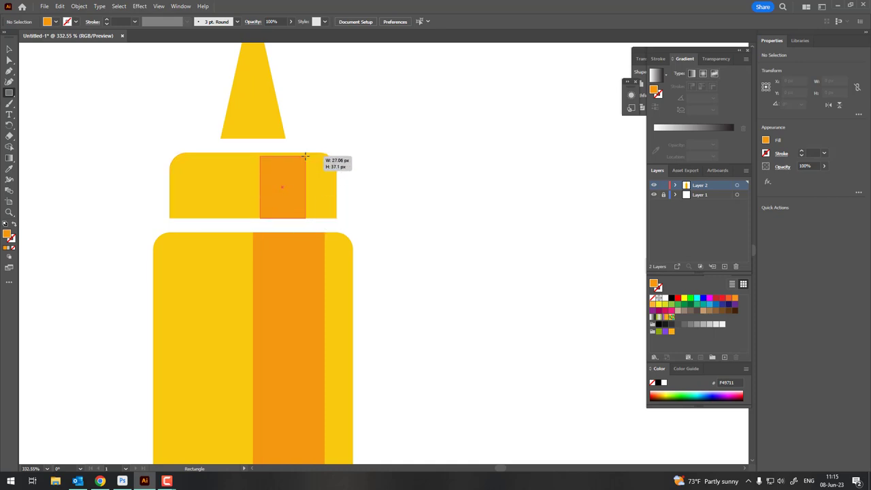
# Draw an orange strip over the cap's right part with square corners, rounding only its bottom-right.
pyautogui.moveTo(297, 215); pyautogui.dragTo(306, 152)
pyautogui.click(9, 60)
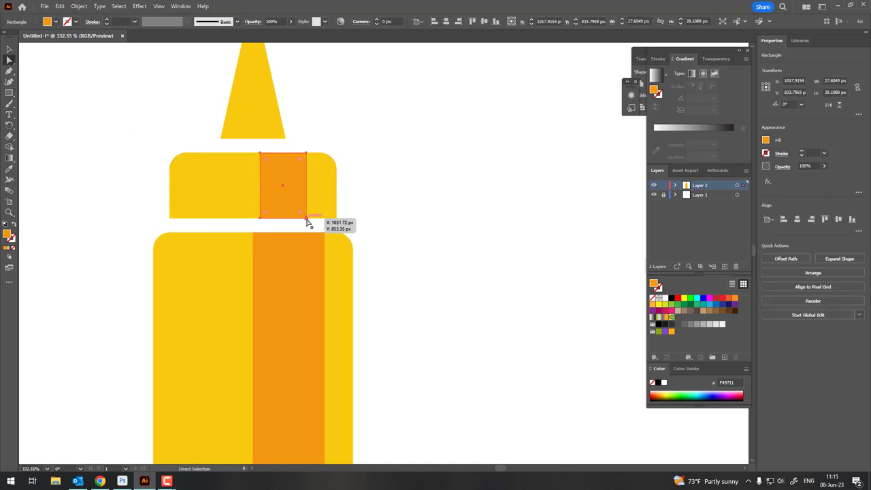
pyautogui.moveTo(308, 221); pyautogui.dragTo(297, 212)
pyautogui.click(305, 218)
pyautogui.moveTo(308, 219); pyautogui.dragTo(304, 220)
pyautogui.click(305, 219)
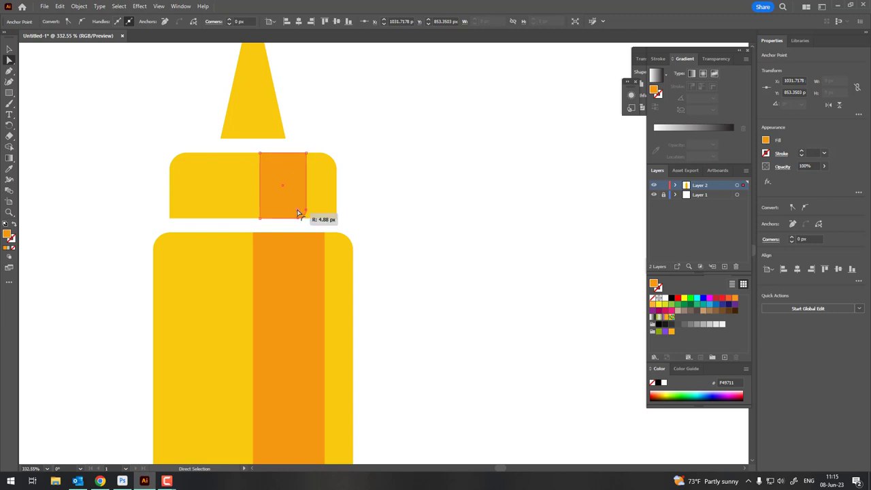
# Nudge the cap strip right to line up with the body's orange stripe.
pyautogui.click(370, 234)
pyautogui.moveTo(297, 196); pyautogui.dragTo(299, 197)
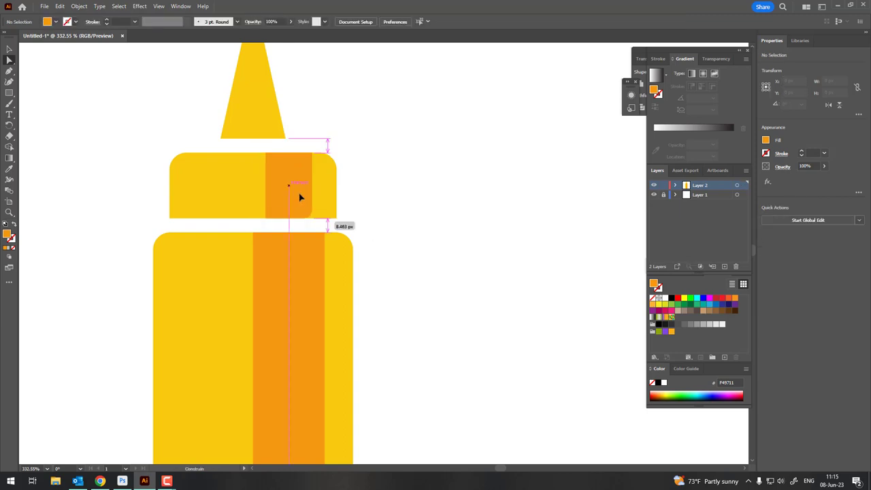
pyautogui.scroll(-5, 406, 256)
pyautogui.press('z')
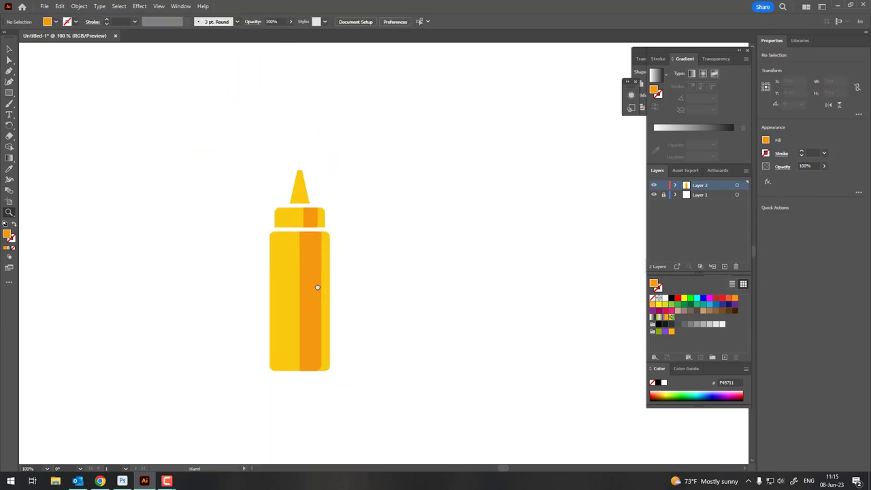
pyautogui.scroll(5, 333, 193)
pyautogui.scroll(2, 287, 150)
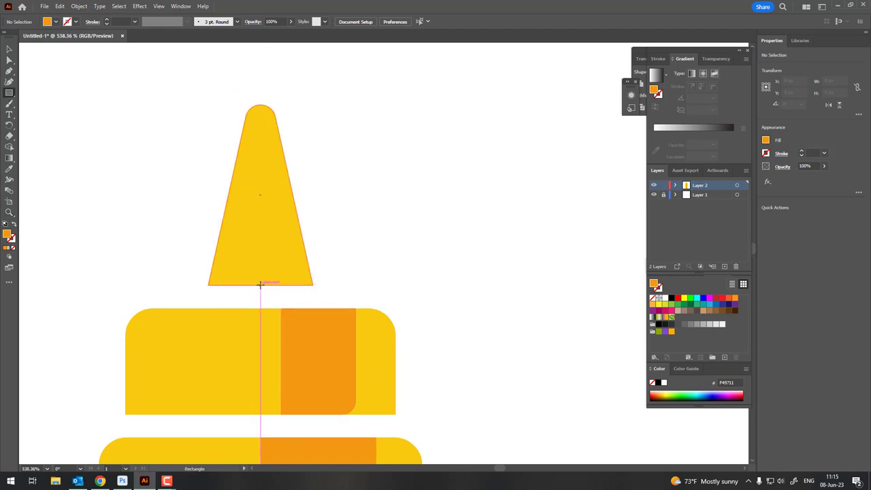
# Draw an orange strip over the nozzle and reshape its anchors to follow the slanted right edge.
pyautogui.moveTo(281, 287)
pyautogui.mouseDown()
pyautogui.moveTo(322, 105)
pyautogui.moveTo(282, 293)
pyautogui.moveTo(331, 109)
pyautogui.mouseUp()
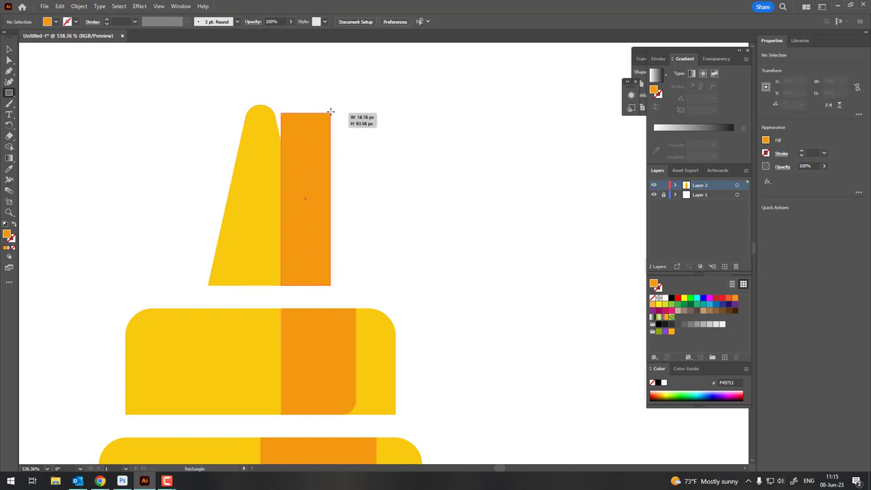
pyautogui.click(8, 61)
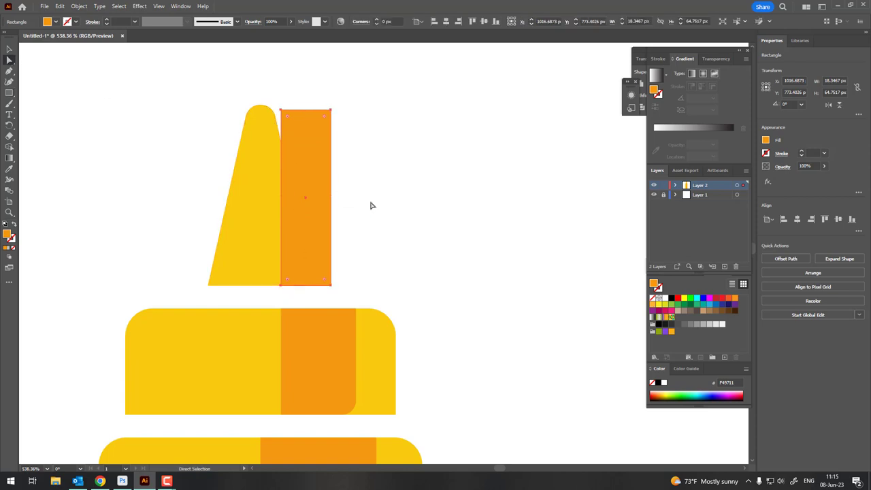
pyautogui.moveTo(331, 284); pyautogui.dragTo(301, 286)
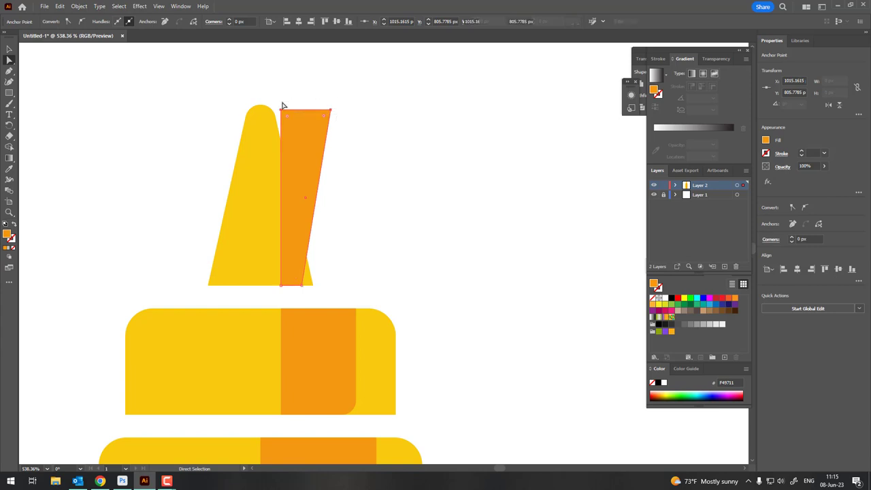
pyautogui.moveTo(281, 110); pyautogui.dragTo(280, 181)
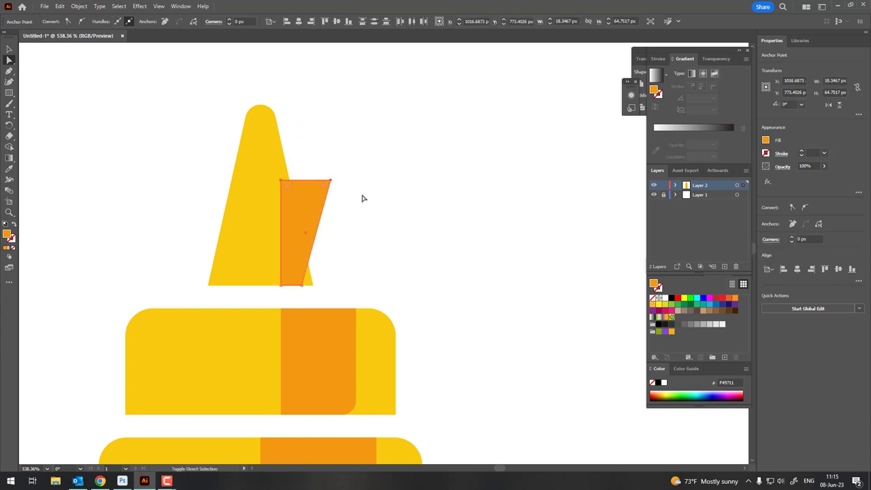
pyautogui.moveTo(330, 181)
pyautogui.mouseDown()
pyautogui.moveTo(283, 184)
pyautogui.moveTo(393, 268)
pyautogui.moveTo(244, 183)
pyautogui.moveTo(204, 197)
pyautogui.mouseUp()
pyautogui.press('z')
pyautogui.keyDown('alt'); pyautogui.click(315, 198); pyautogui.keyUp('alt')
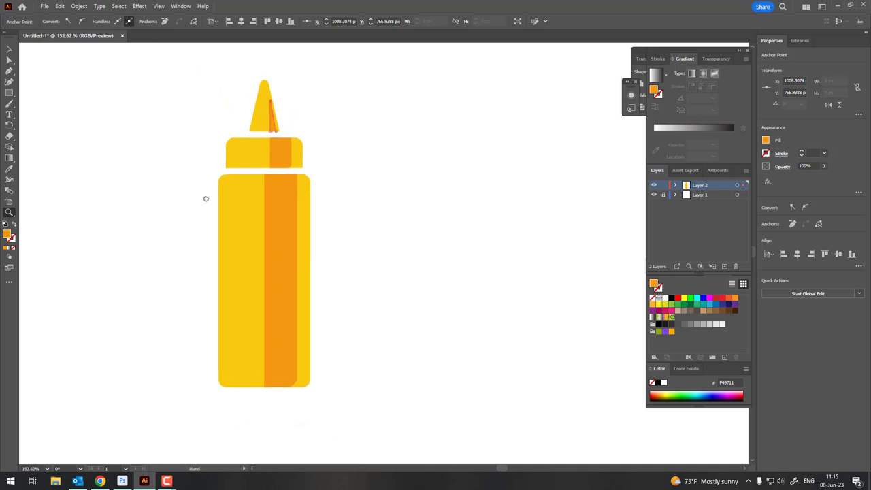
pyautogui.press('v')
pyautogui.click(29, 107)
pyautogui.press('m')
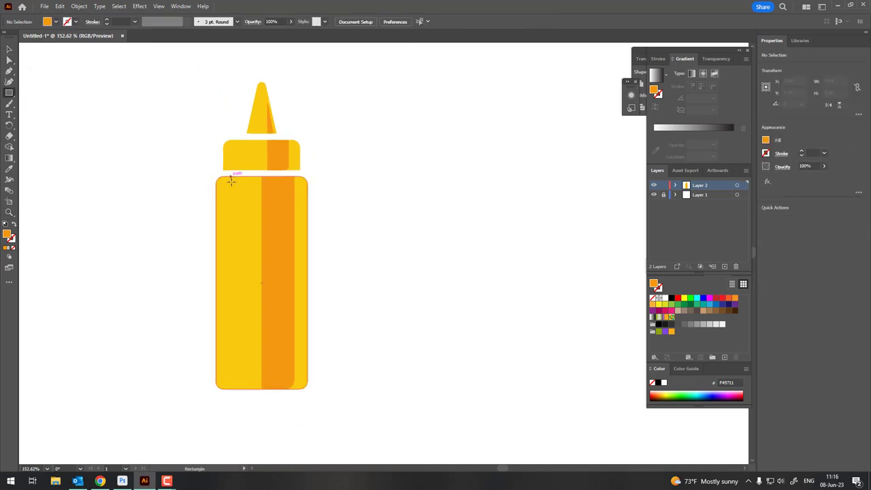
# Draw a thin white strip down the body's left side, resized to about 10 px wide.
pyautogui.moveTo(230, 177); pyautogui.dragTo(247, 388)
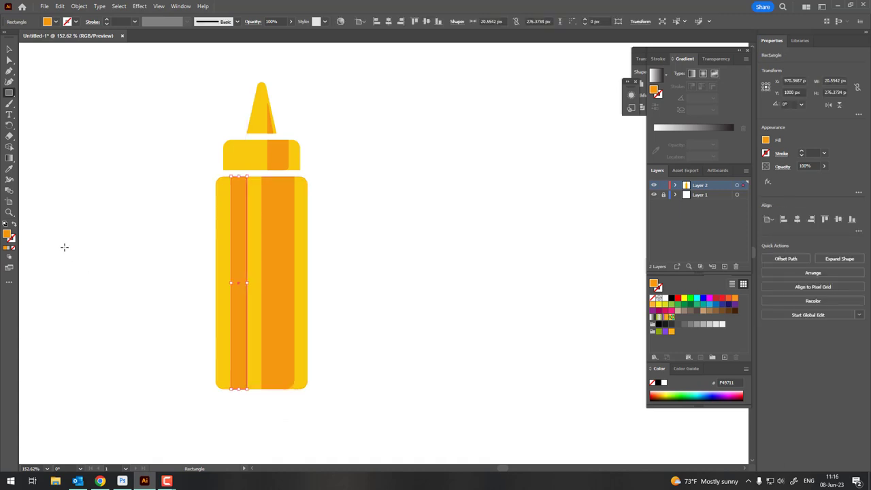
pyautogui.click(9, 169)
pyautogui.click(107, 209)
pyautogui.press('z')
pyautogui.moveTo(107, 210)
pyautogui.mouseDown()
pyautogui.moveTo(336, 208)
pyautogui.moveTo(120, 197)
pyautogui.moveTo(251, 198)
pyautogui.mouseUp()
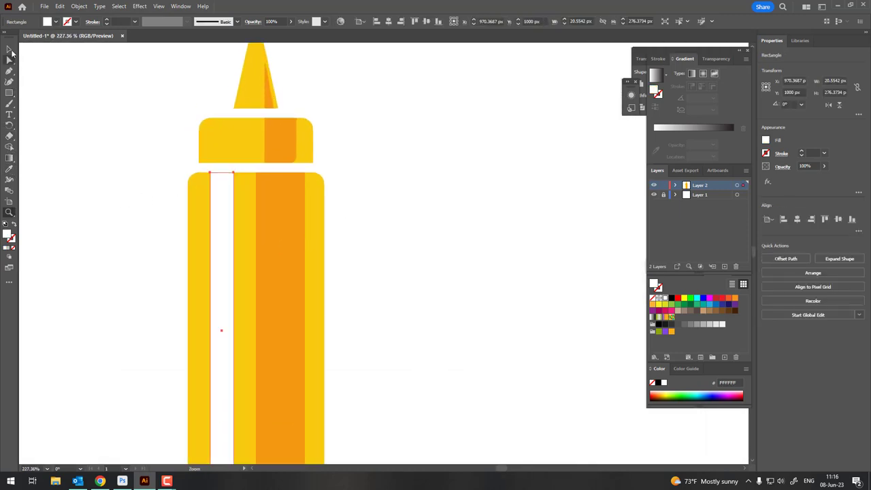
pyautogui.click(9, 49)
pyautogui.moveTo(221, 171); pyautogui.dragTo(221, 166)
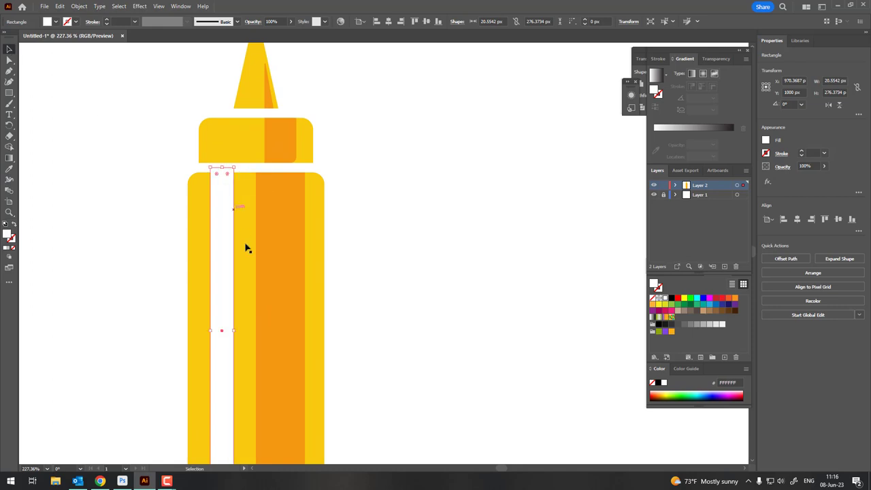
pyautogui.moveTo(230, 330); pyautogui.dragTo(227, 330)
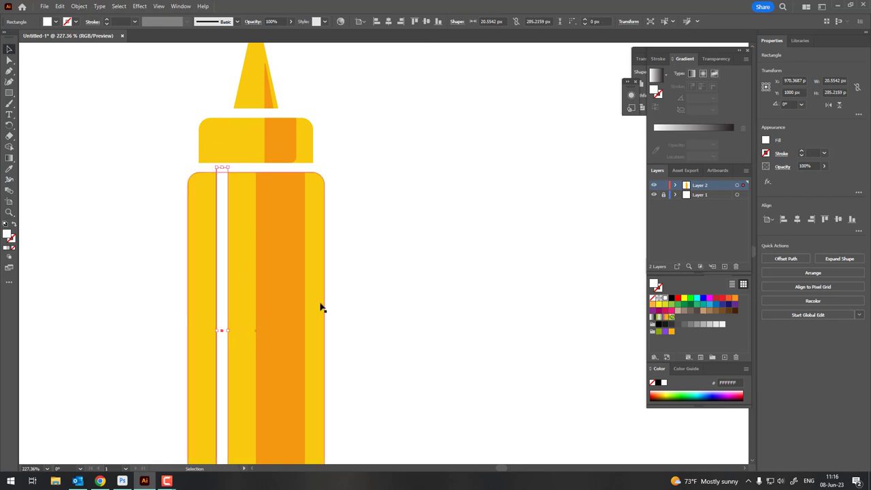
pyautogui.press('z')
pyautogui.moveTo(320, 305)
pyautogui.mouseDown()
pyautogui.moveTo(148, 202)
pyautogui.moveTo(270, 269)
pyautogui.moveTo(334, 262)
pyautogui.moveTo(334, 214)
pyautogui.moveTo(347, 224)
pyautogui.moveTo(311, 185)
pyautogui.moveTo(243, 170)
pyautogui.mouseUp()
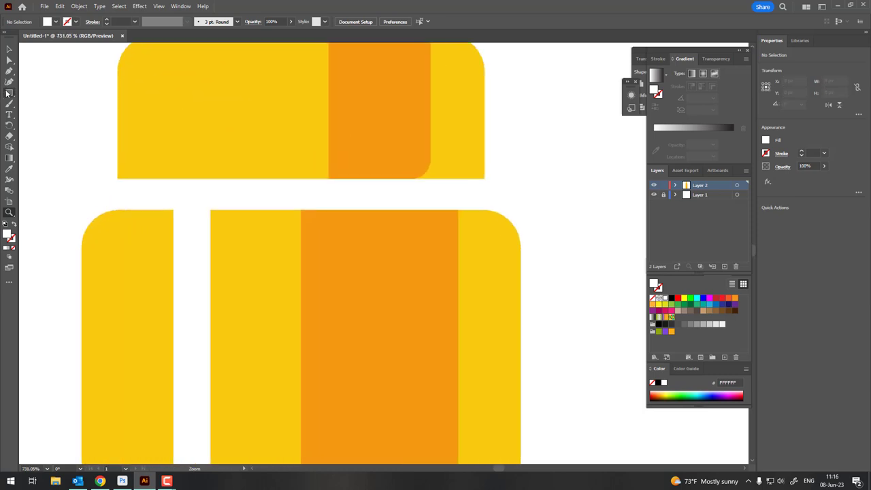
# Draw a white band across the cap–body gap and widen its right edge slightly.
pyautogui.moveTo(118, 178); pyautogui.dragTo(484, 212)
pyautogui.press('z')
pyautogui.moveTo(433, 181)
pyautogui.mouseDown()
pyautogui.moveTo(553, 223)
pyautogui.moveTo(403, 202)
pyautogui.mouseUp()
pyautogui.scroll(3, 404, 202)
pyautogui.press('v')
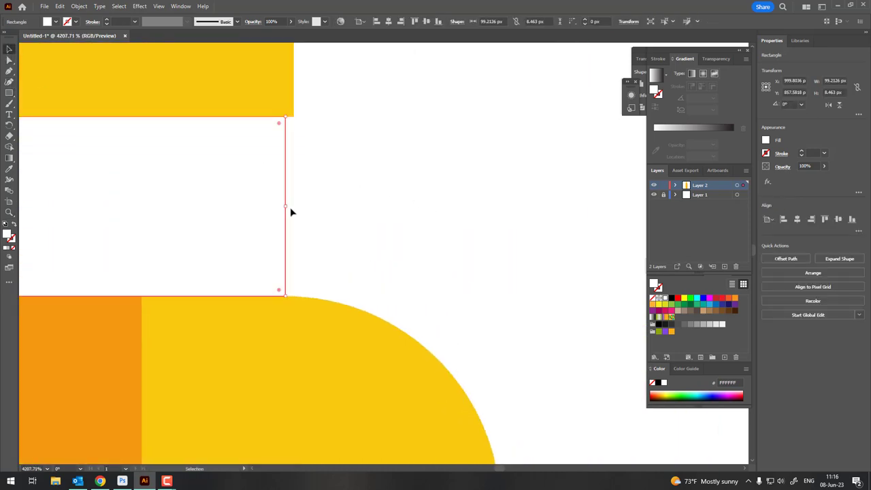
pyautogui.moveTo(287, 207)
pyautogui.mouseDown()
pyautogui.moveTo(293, 196)
pyautogui.moveTo(55, 221)
pyautogui.moveTo(204, 272)
pyautogui.moveTo(250, 272)
pyautogui.mouseUp()
# Adjust the white band's bottom edge so it fits the gap, about 99.6 px wide.
pyautogui.press('z')
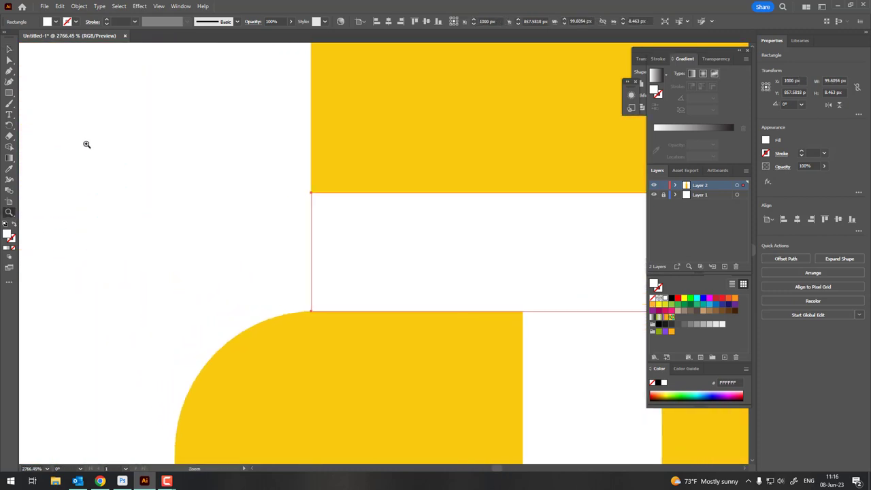
pyautogui.moveTo(422, 301); pyautogui.dragTo(40, 230)
pyautogui.click(11, 51)
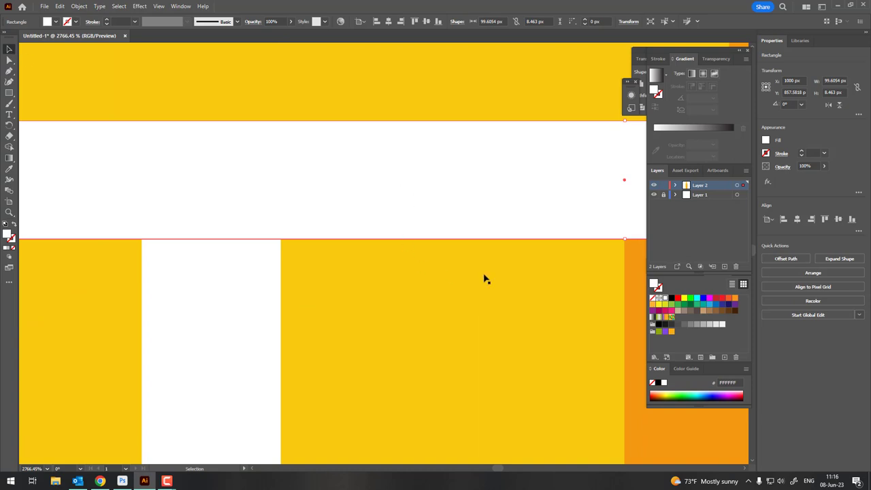
pyautogui.moveTo(577, 255); pyautogui.dragTo(264, 253)
pyautogui.moveTo(311, 238)
pyautogui.mouseDown()
pyautogui.moveTo(311, 229)
pyautogui.moveTo(311, 237)
pyautogui.moveTo(74, 227)
pyautogui.moveTo(29, 239)
pyautogui.mouseUp()
pyautogui.press('z')
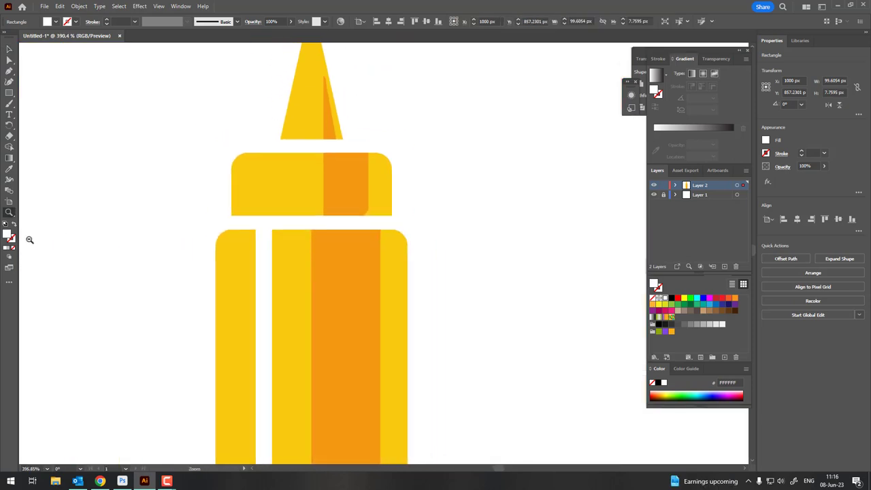
pyautogui.click(9, 49)
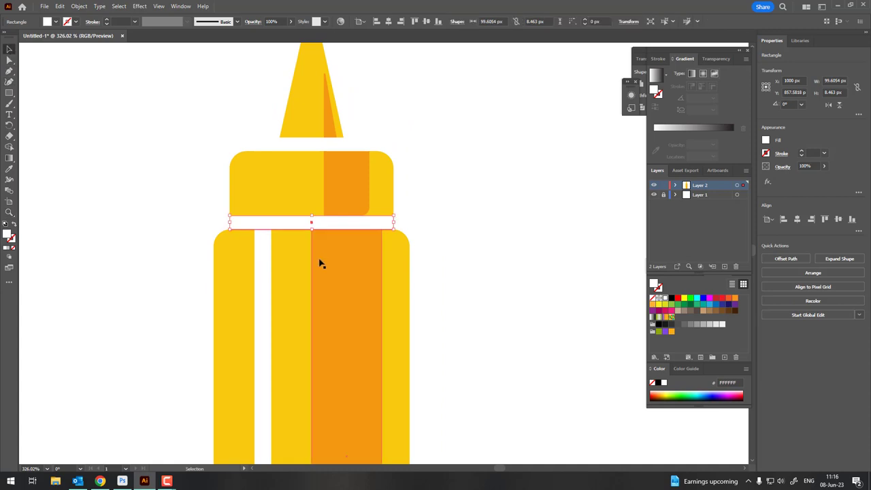
# Unite the white band and vertical white strip into one shape and round its top corners.
pyautogui.keyDown('shift'); pyautogui.click(258, 240); pyautogui.keyUp('shift')
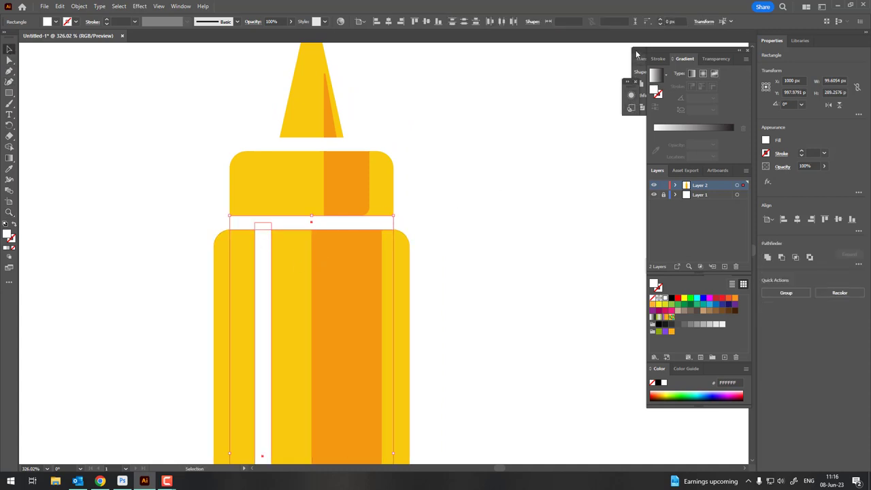
pyautogui.hotkey('ctrl', 'shift', 'F9')
pyautogui.click(641, 84)
pyautogui.press('z')
pyautogui.moveTo(400, 197)
pyautogui.mouseDown()
pyautogui.moveTo(361, 210)
pyautogui.moveTo(538, 270)
pyautogui.moveTo(109, 283)
pyautogui.moveTo(136, 283)
pyautogui.mouseUp()
pyautogui.press('a')
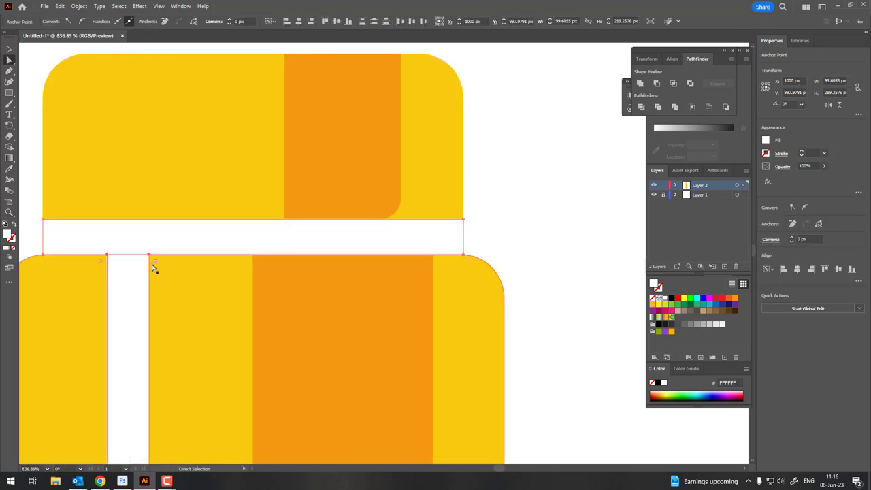
pyautogui.moveTo(152, 266); pyautogui.dragTo(160, 271)
# Draw a thin white bar about 36.7 by 8.5 px between the nozzle tip and cap.
pyautogui.hotkey('ctrl', '0')
pyautogui.press('z')
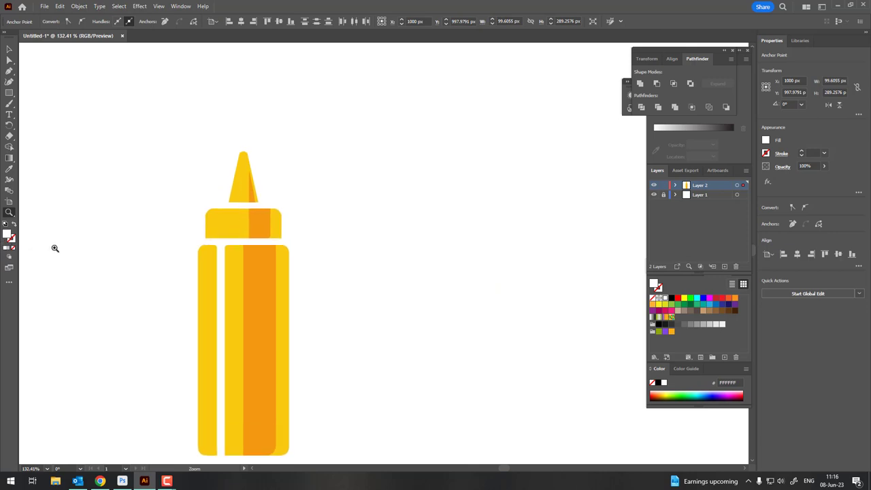
pyautogui.moveTo(53, 246)
pyautogui.mouseDown()
pyautogui.moveTo(245, 173)
pyautogui.moveTo(317, 224)
pyautogui.moveTo(367, 224)
pyautogui.mouseUp()
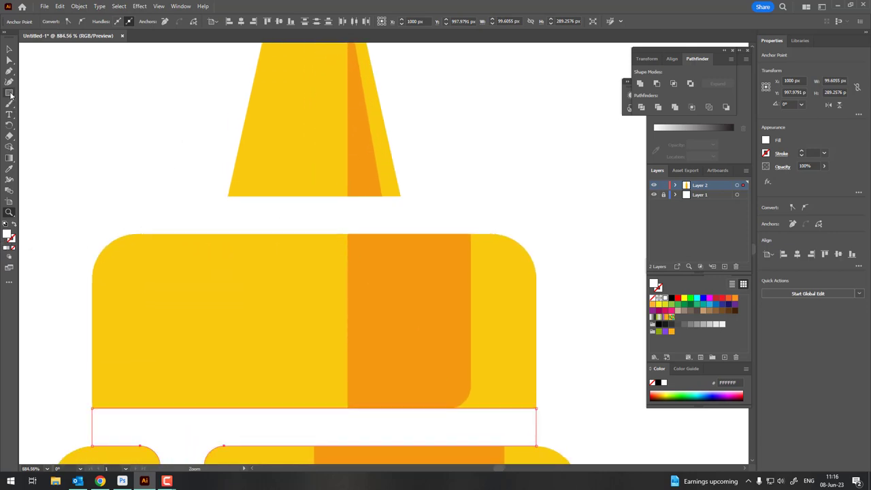
pyautogui.moveTo(228, 197); pyautogui.dragTo(401, 233)
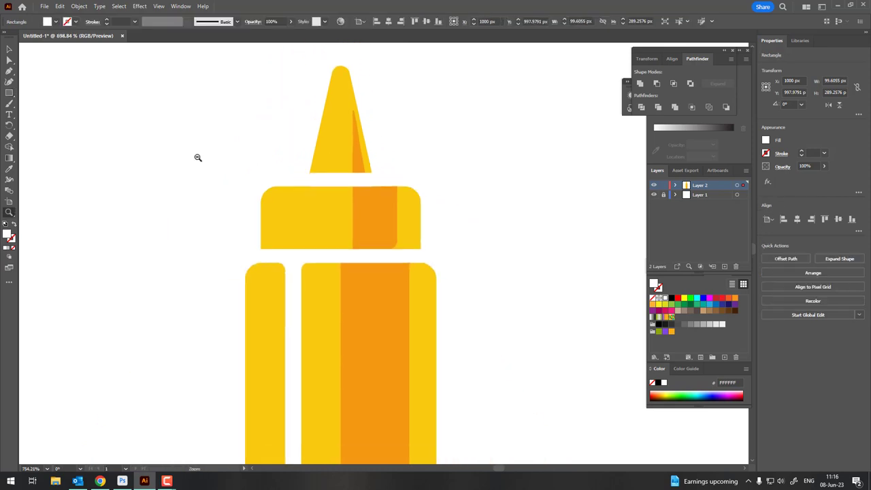
pyautogui.scroll(-10, 195, 158)
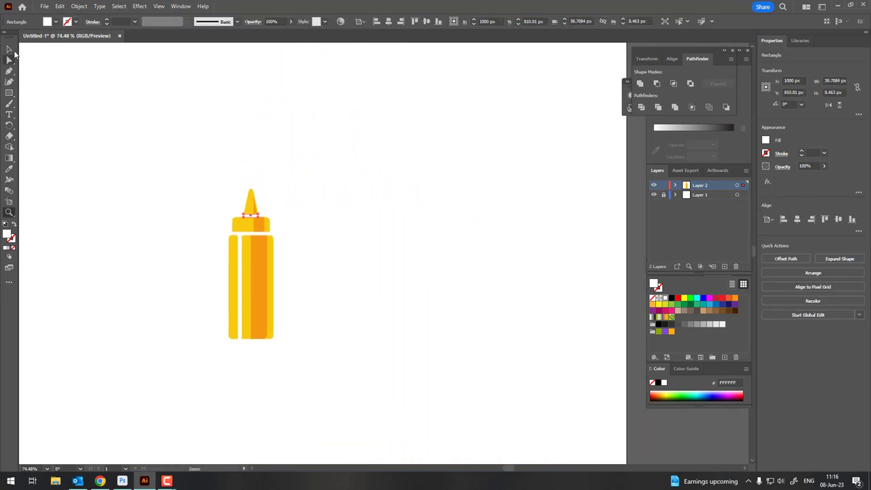
# Zoom in to inspect the new white gap bar under the tip, then zoom back out to the whole bottle.
pyautogui.moveTo(118, 161); pyautogui.dragTo(334, 255)
pyautogui.press('z')
pyautogui.moveTo(267, 202); pyautogui.dragTo(478, 342)
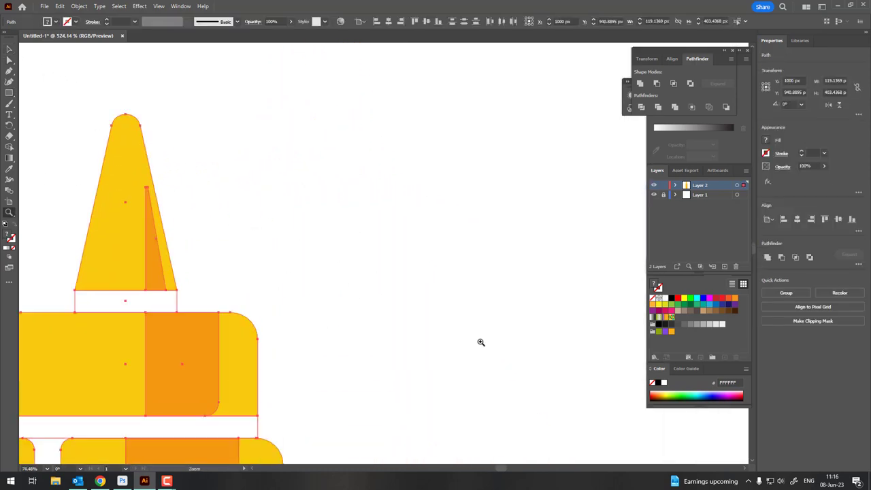
pyautogui.moveTo(62, 304)
pyautogui.mouseDown()
pyautogui.moveTo(186, 338)
pyautogui.moveTo(213, 358)
pyautogui.mouseUp()
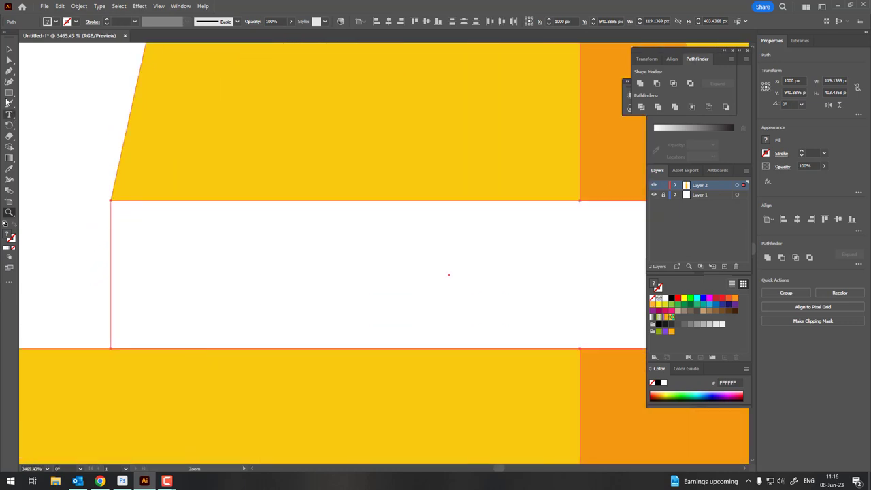
pyautogui.click(223, 351)
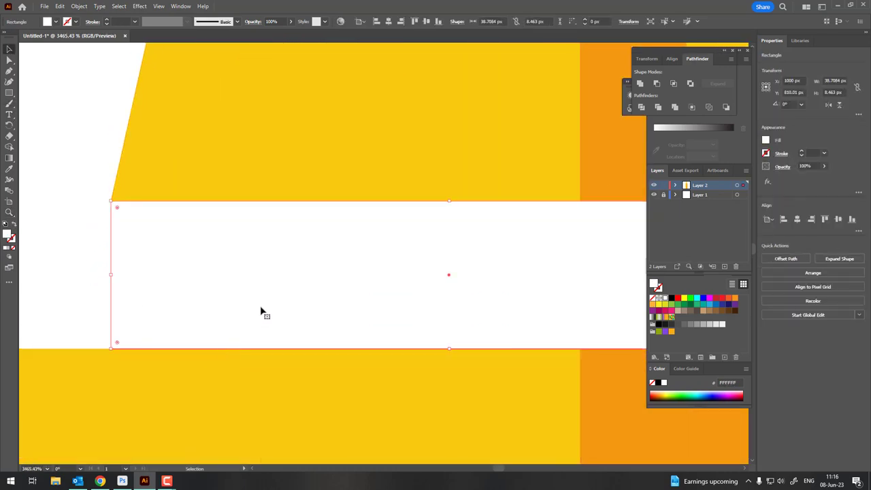
pyautogui.press('z')
pyautogui.keyDown('alt'); pyautogui.click(59, 291); pyautogui.keyUp('alt')
pyautogui.keyDown('alt'); pyautogui.click(43, 340); pyautogui.keyUp('alt')
pyautogui.keyDown('alt'); pyautogui.click(186, 374); pyautogui.keyUp('alt')
pyautogui.keyDown('alt'); pyautogui.click(282, 232); pyautogui.keyUp('alt')
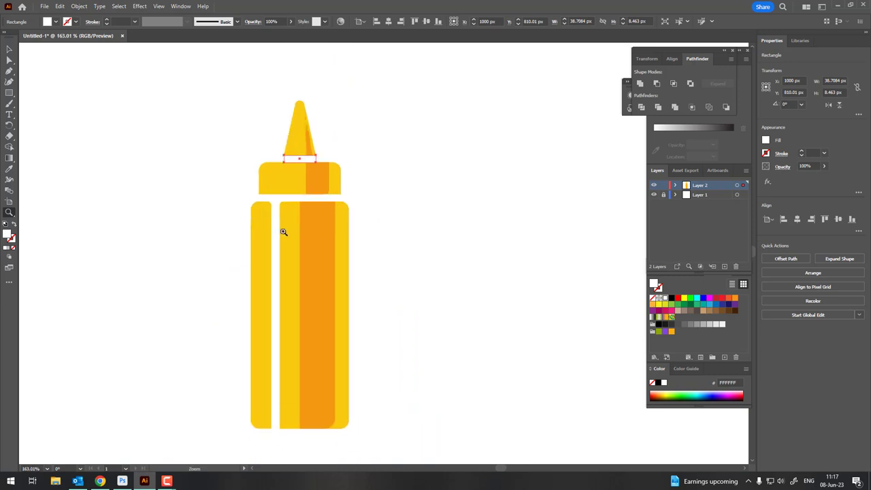
# Marquee-select every mustard bottle part and group them with Object > Group, leaving nothing selected.
pyautogui.click(9, 49)
pyautogui.moveTo(144, 99); pyautogui.dragTo(423, 359)
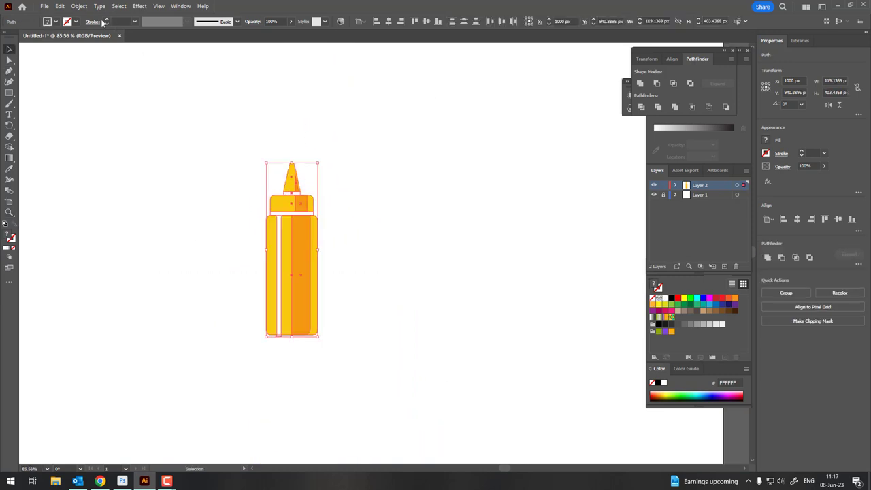
pyautogui.click(79, 7)
pyautogui.click(93, 59)
pyautogui.click(192, 133)
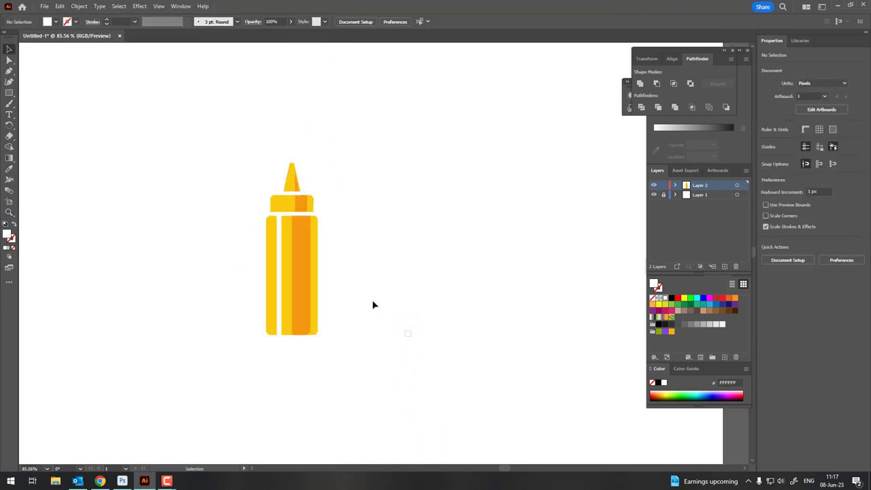
# Copy the grouped bottle, Paste in Front, and move the copy about 213 px to the right.
pyautogui.moveTo(373, 305); pyautogui.dragTo(106, 67)
pyautogui.click(60, 6)
pyautogui.click(81, 51)
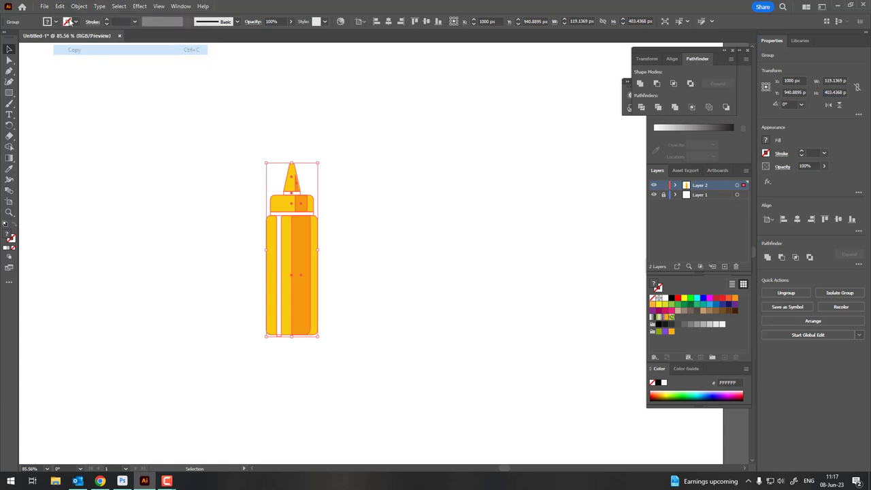
pyautogui.click(60, 6)
pyautogui.click(109, 70)
pyautogui.moveTo(337, 293); pyautogui.dragTo(412, 307)
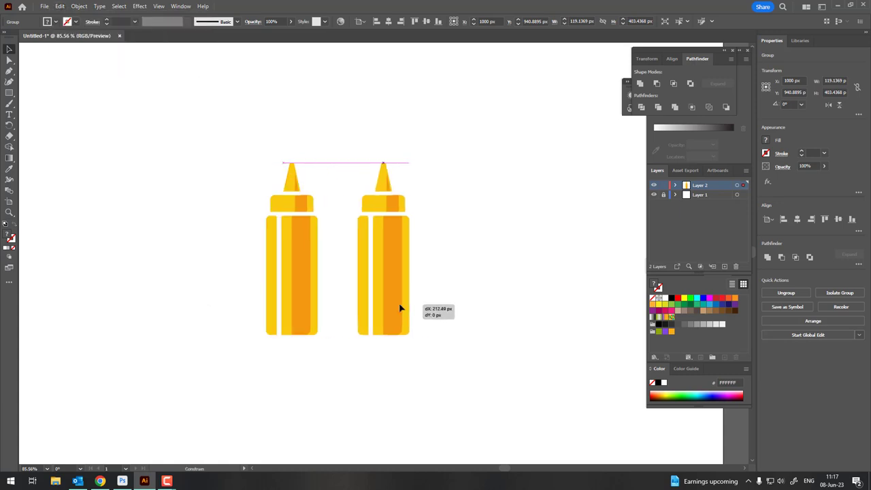
pyautogui.click(412, 306)
# Zoom in on the two bottles and select the right bottle's body.
pyautogui.press('z')
pyautogui.click(421, 183)
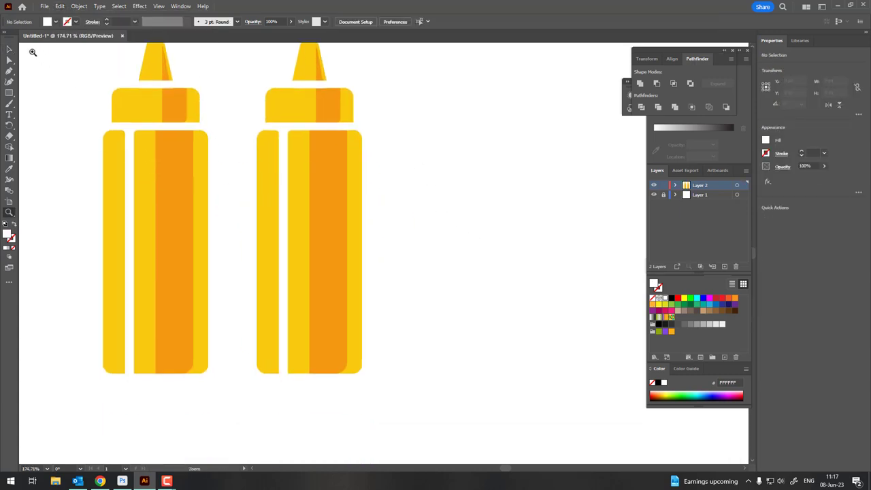
pyautogui.click(306, 183)
# Fill the right bottle's body, cap and tip with red F21443.
pyautogui.keyDown('shift'); pyautogui.click(298, 107); pyautogui.keyUp('shift')
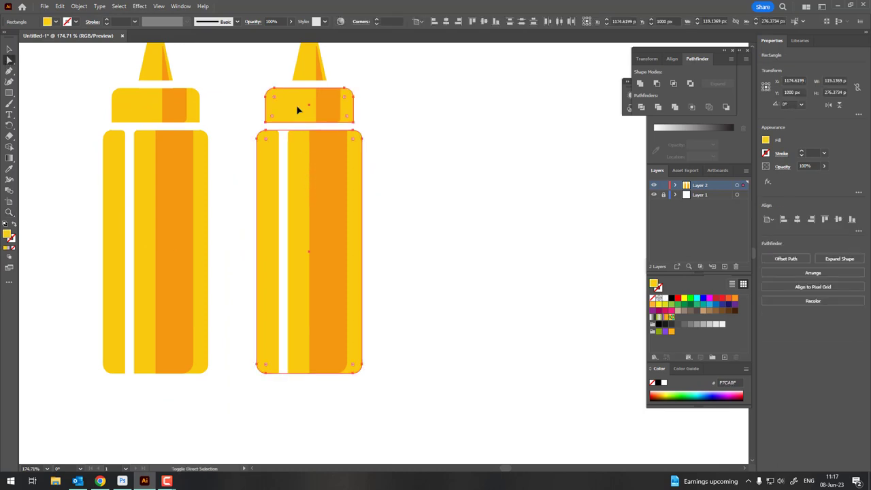
pyautogui.keyDown('shift'); pyautogui.click(302, 68); pyautogui.keyUp('shift')
pyautogui.doubleClick(8, 234)
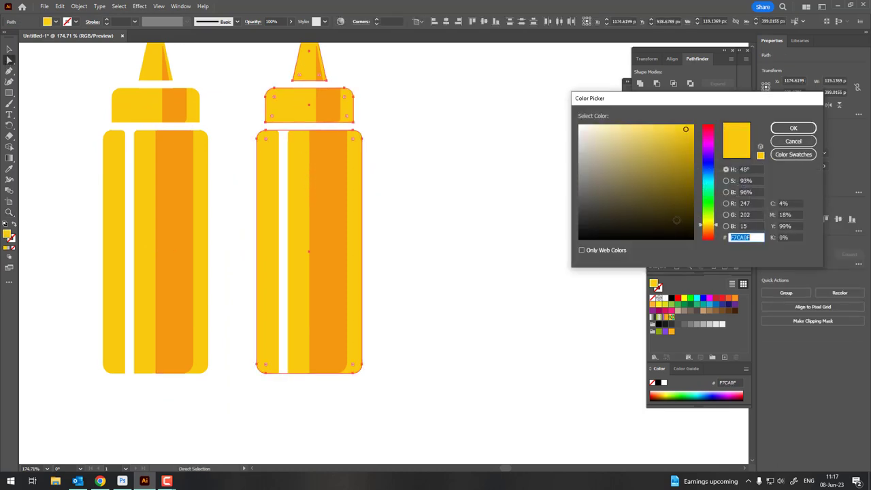
pyautogui.moveTo(714, 231); pyautogui.dragTo(710, 240)
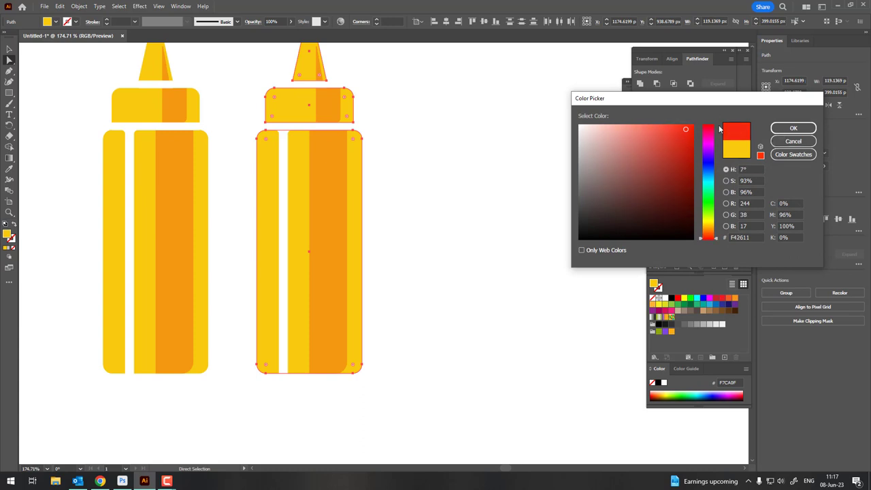
pyautogui.moveTo(709, 238); pyautogui.dragTo(708, 128)
pyautogui.click(782, 128)
pyautogui.click(470, 281)
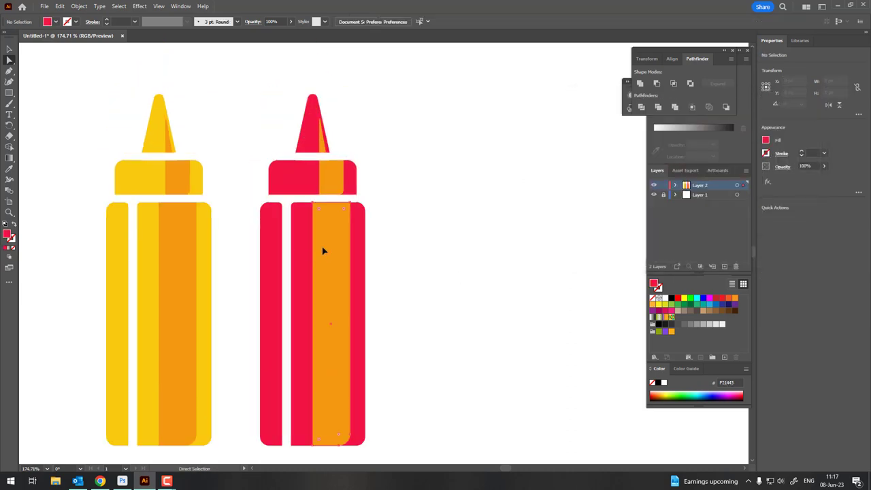
# Recolour the cap and tip shading stripes to darker red BF0C37, then recentre the view on both bottles.
pyautogui.click(328, 174)
pyautogui.click(320, 145)
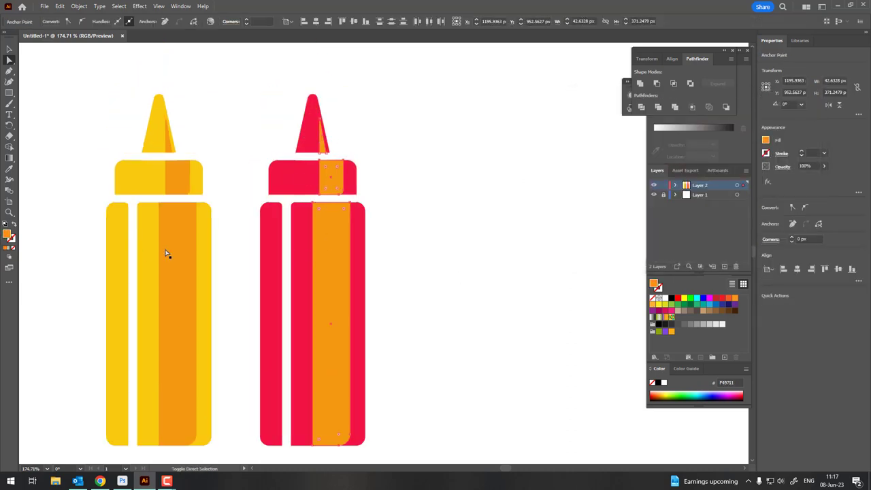
pyautogui.click(8, 170)
pyautogui.click(304, 219)
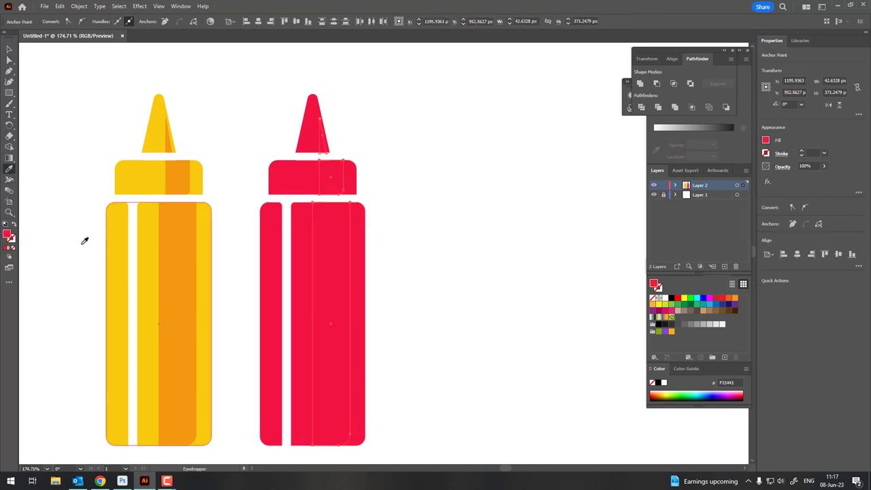
pyautogui.doubleClick(7, 235)
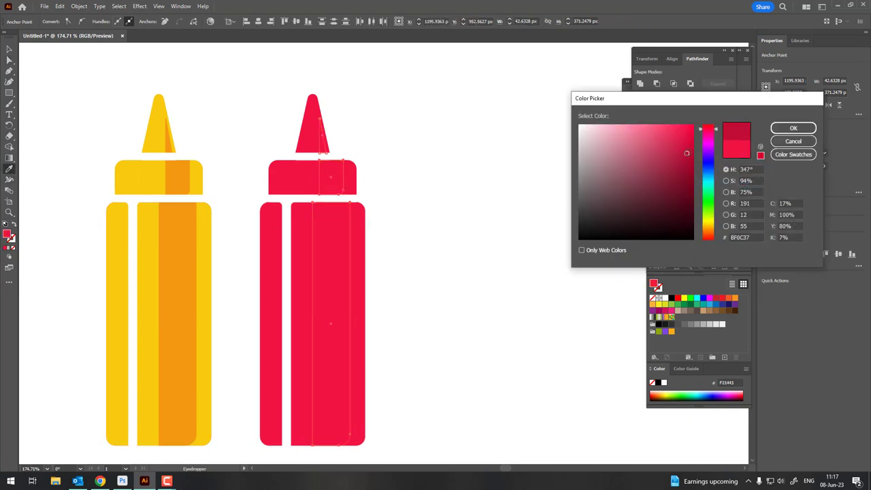
pyautogui.click(783, 127)
pyautogui.press('z')
pyautogui.moveTo(517, 163); pyautogui.dragTo(505, 268)
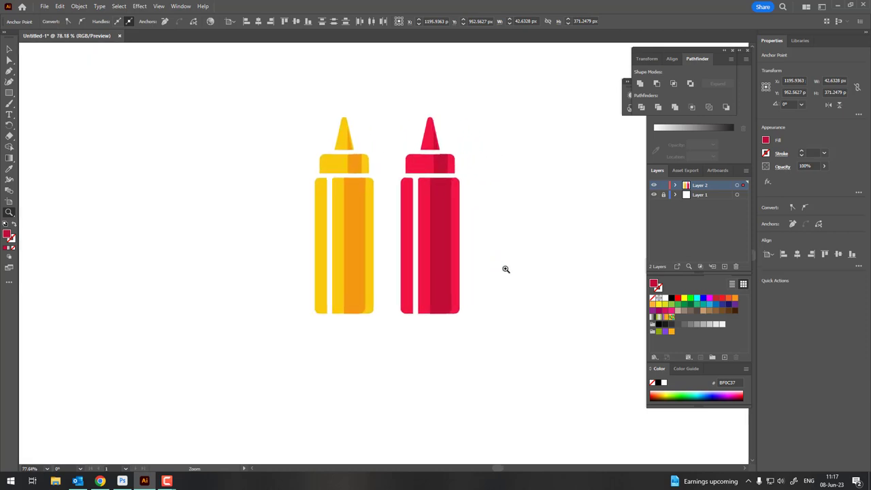
pyautogui.click(516, 179)
pyautogui.moveTo(500, 201); pyautogui.dragTo(430, 275)
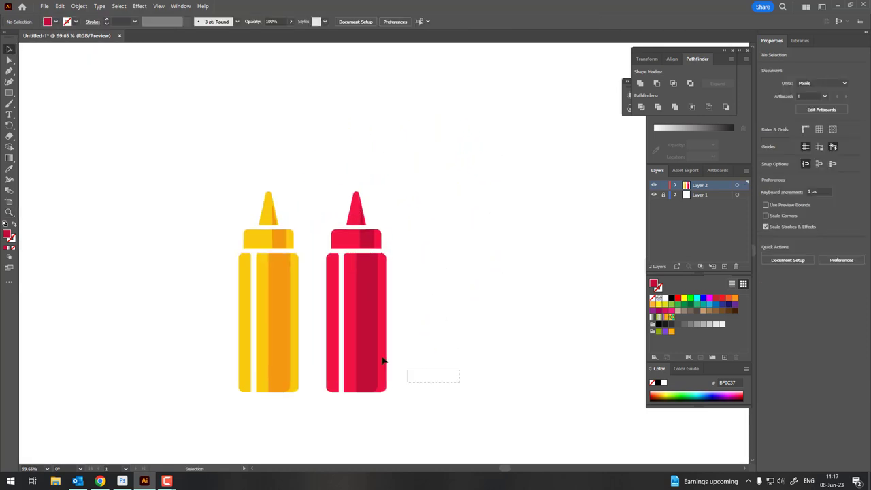
# Group both bottles and centre the pair horizontally and vertically on the artboard.
pyautogui.moveTo(383, 361); pyautogui.dragTo(143, 188)
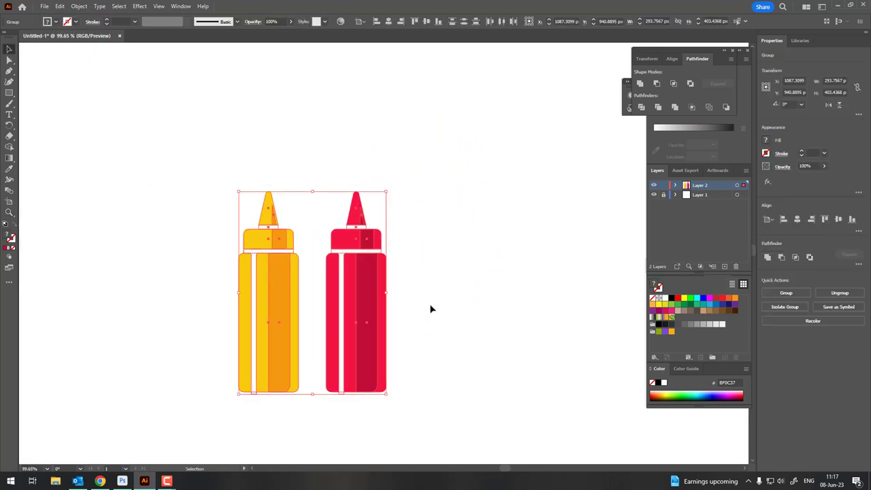
pyautogui.click(79, 6)
pyautogui.click(102, 63)
pyautogui.click(388, 21)
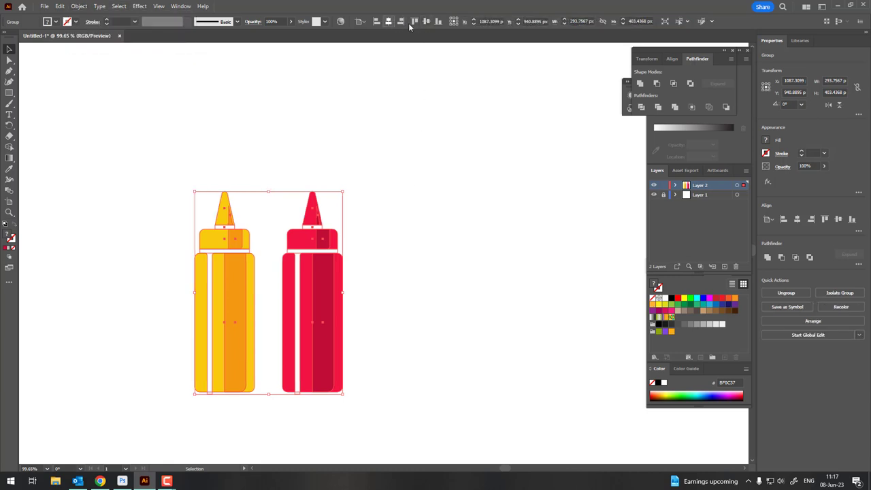
pyautogui.click(426, 21)
pyautogui.moveTo(401, 196); pyautogui.dragTo(477, 167)
# Zoom in and pan to review the finished mustard and ketchup bottles.
pyautogui.moveTo(402, 207); pyautogui.dragTo(476, 163)
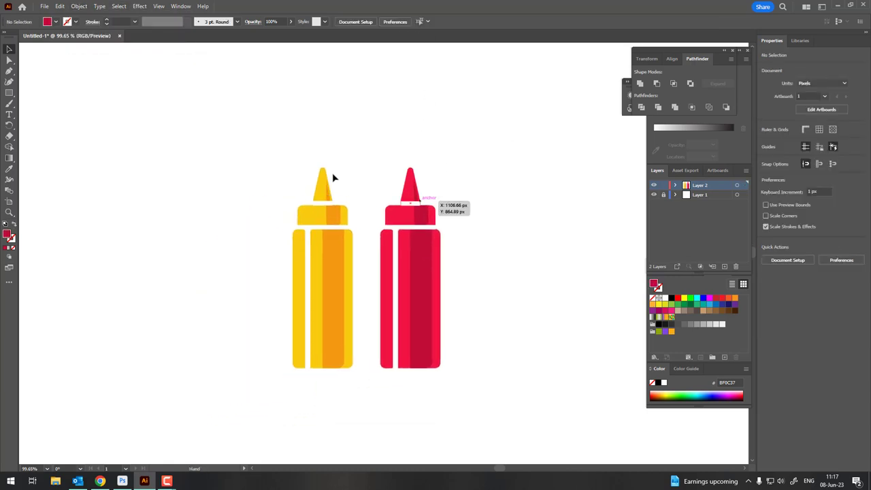
pyautogui.press('z')
pyautogui.moveTo(404, 194); pyautogui.dragTo(449, 195)
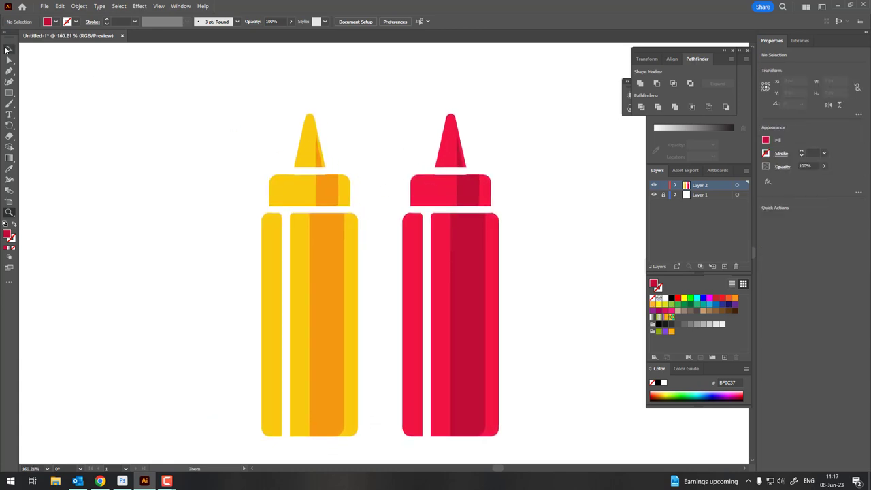
pyautogui.click(7, 49)
pyautogui.moveTo(127, 169); pyautogui.dragTo(113, 155)
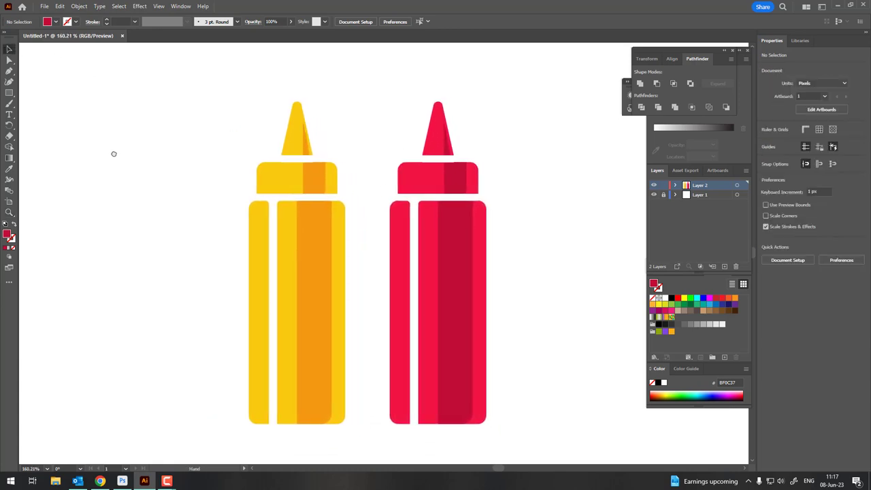